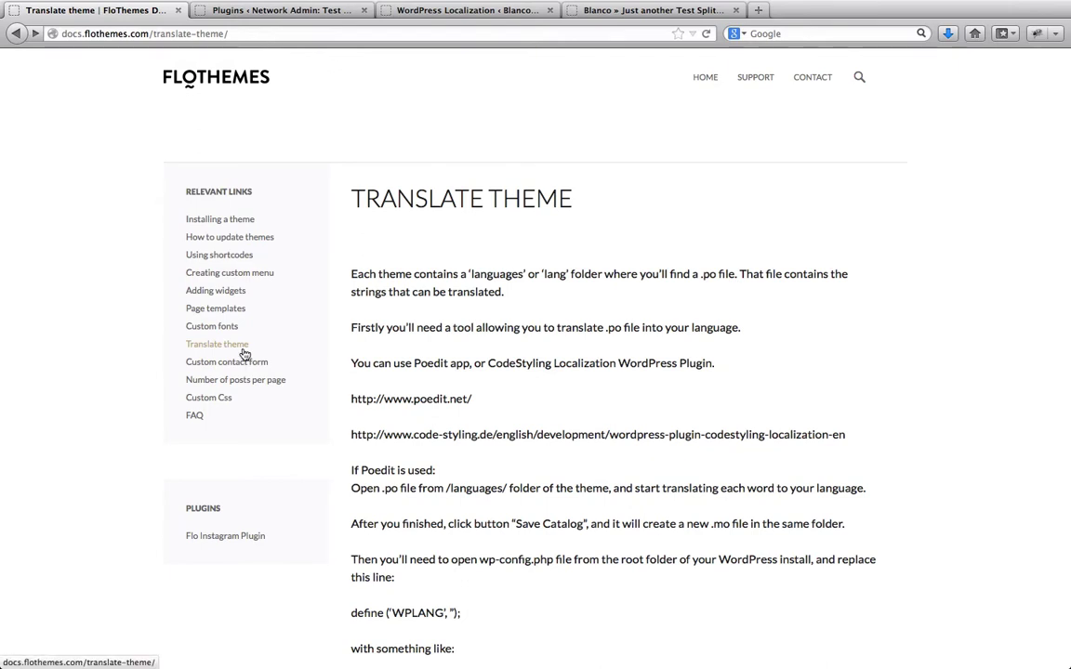
Search Google for the CodeStyling Localization WordPress Plugin named in the Translate Theme instructions
scroll(469, 318, "down", 5)
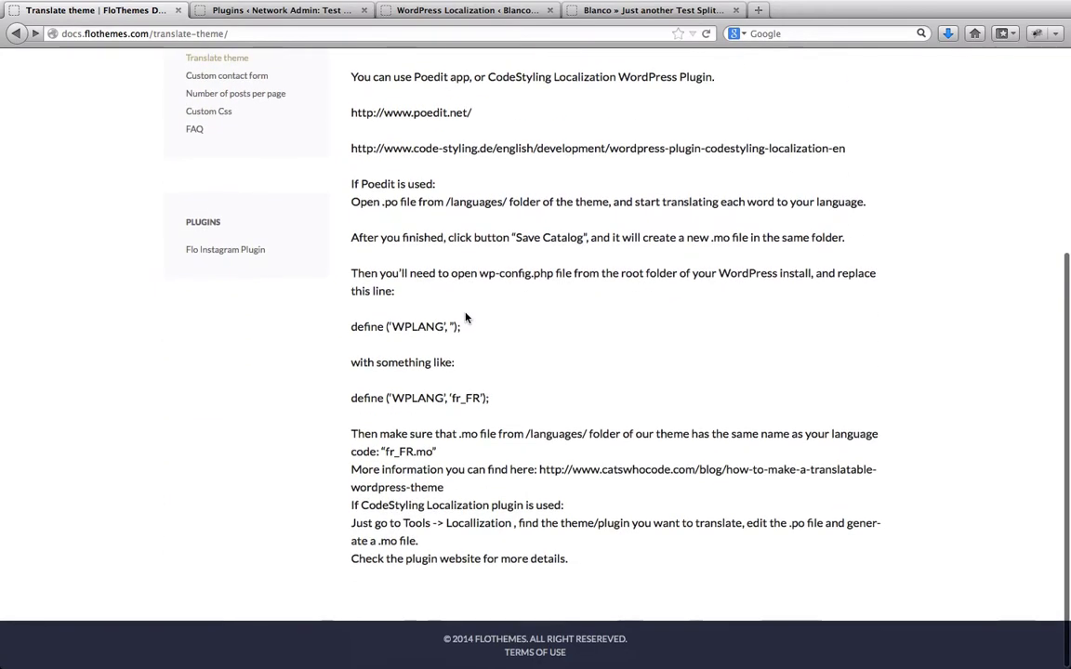
scroll(467, 318, "up", 5)
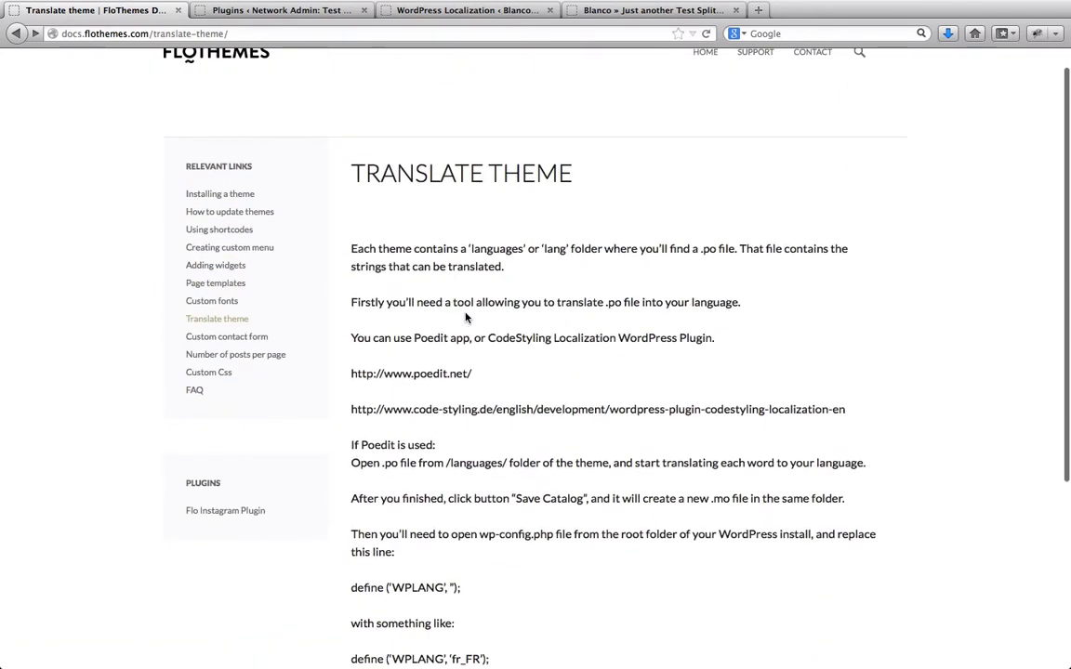
triple_click(406, 336)
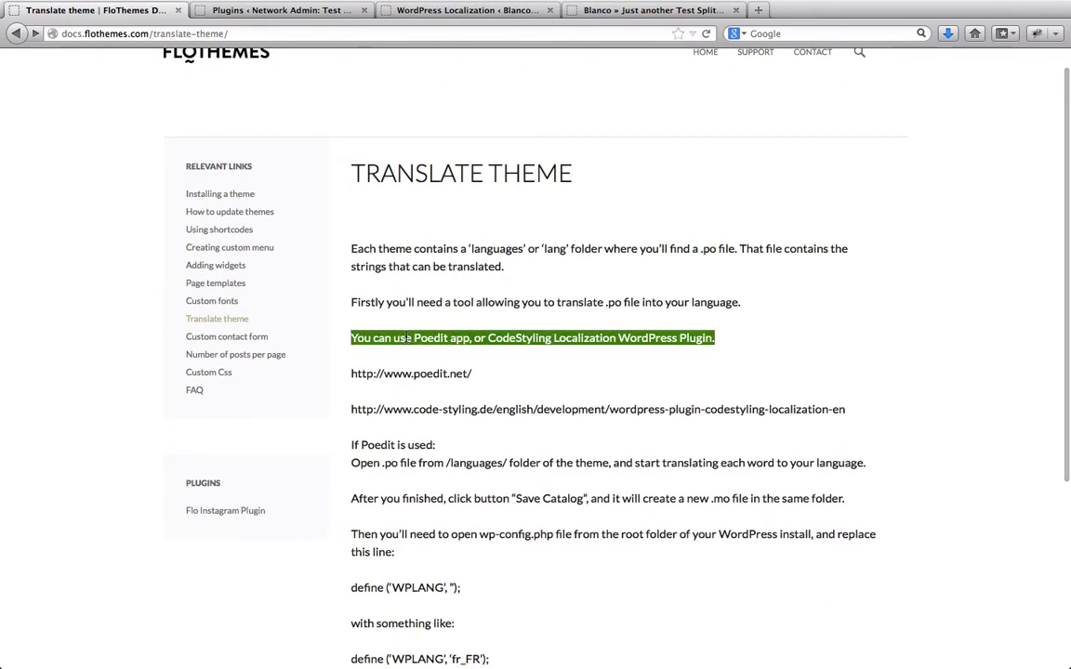
left_click(513, 369)
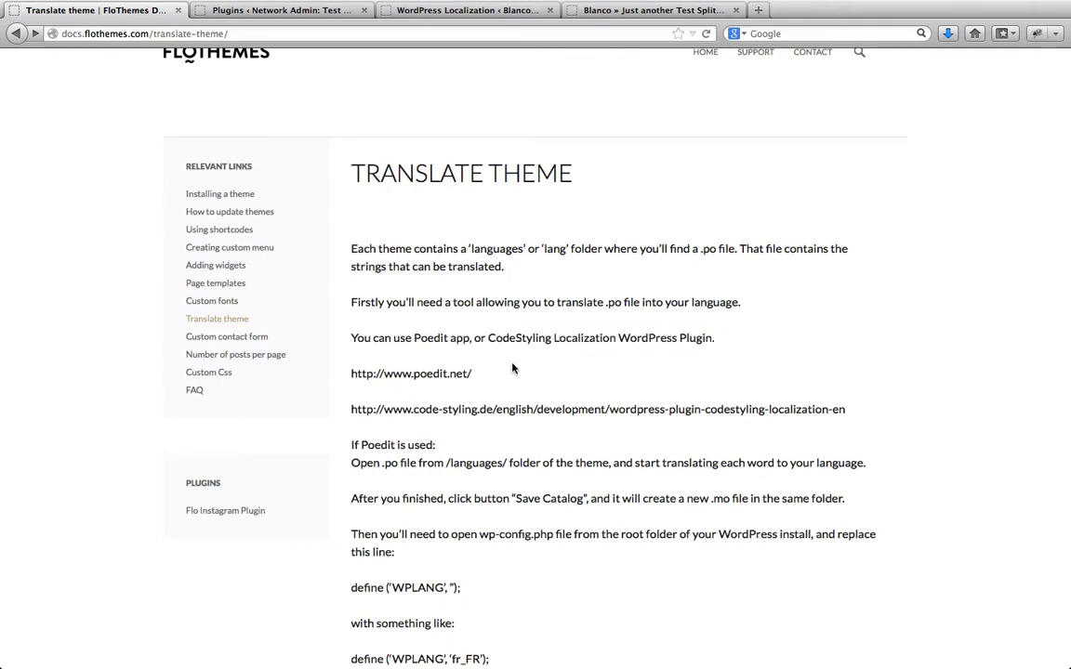
double_click(511, 340)
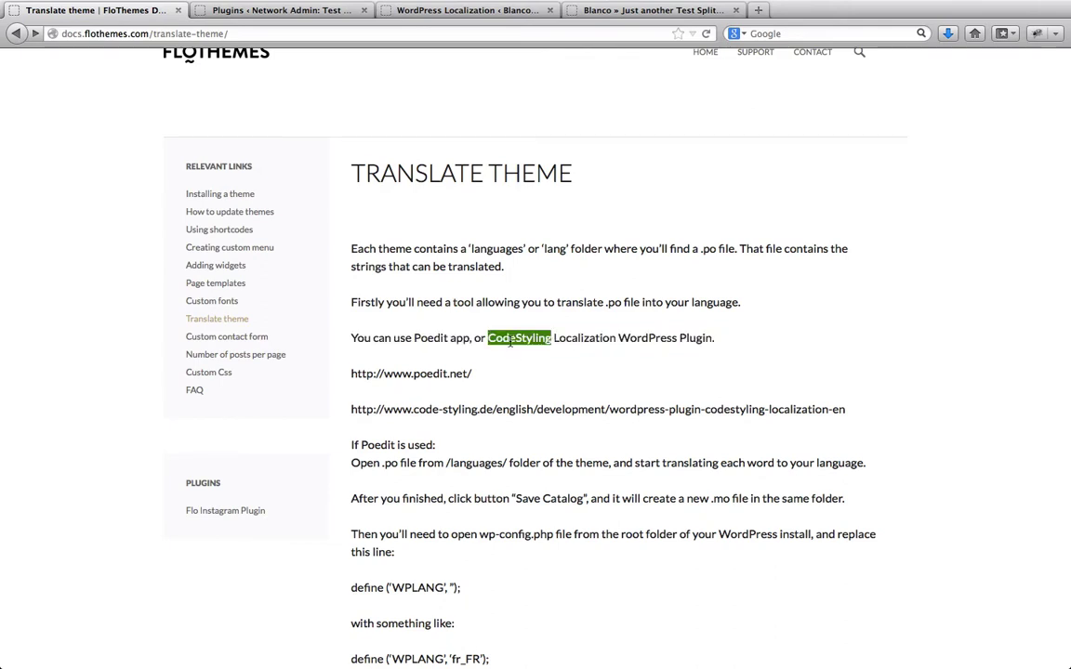
left_click_drag(511, 340, 712, 340)
key("ctrl+c")
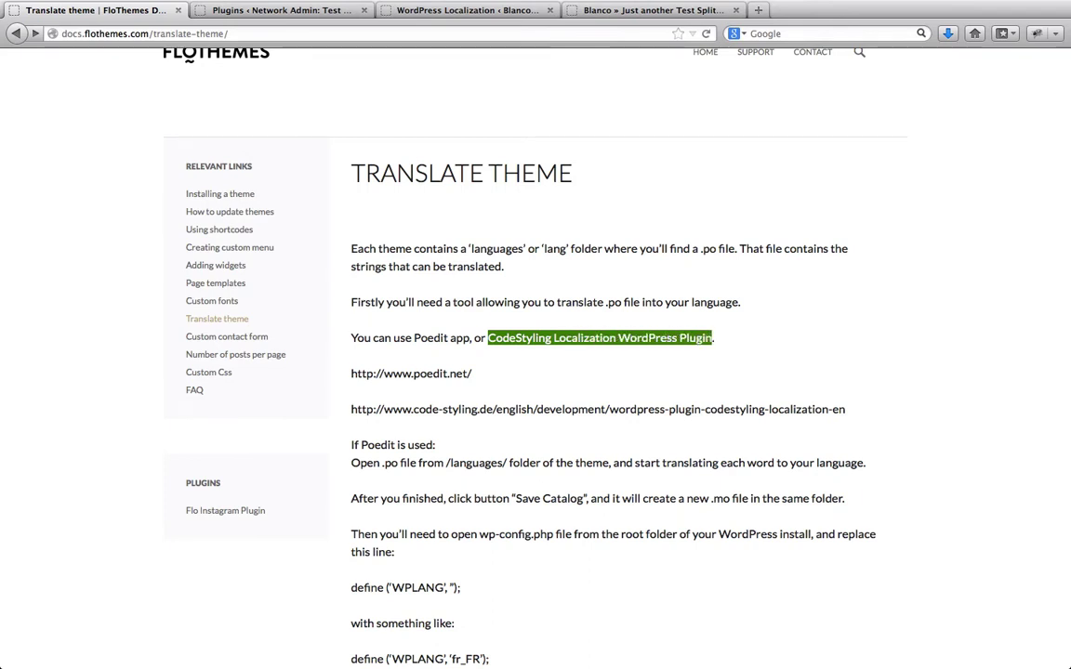
left_click(793, 34)
key("ctrl+v")
key("Return")
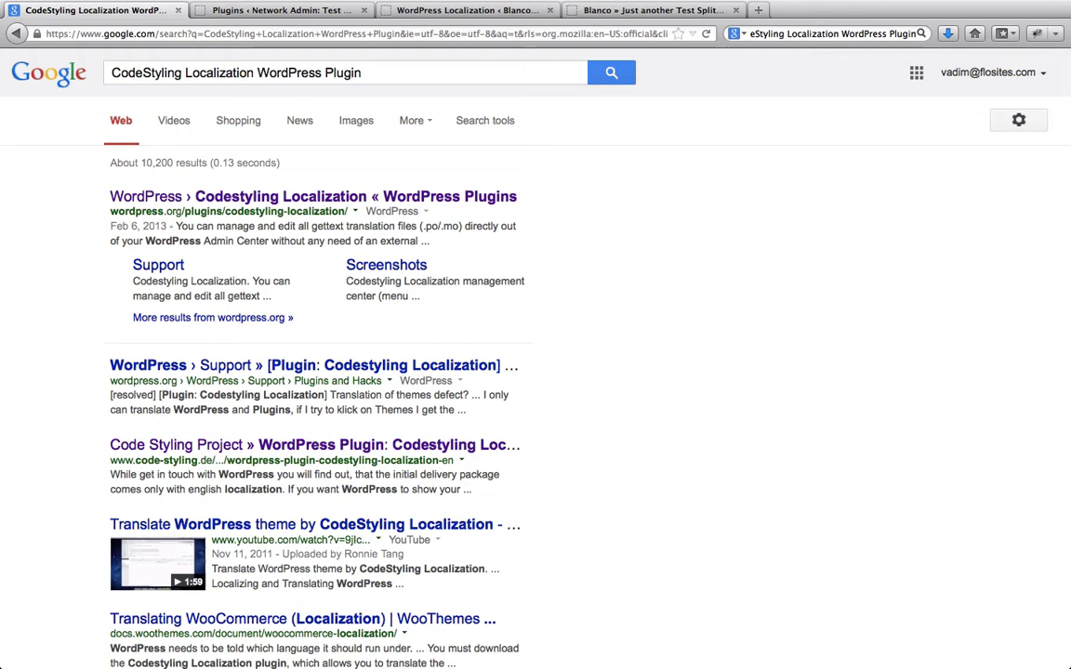
Open the Codestyling Localization page in the WordPress.org plugin directory and download version 1.99.30
left_click(421, 196)
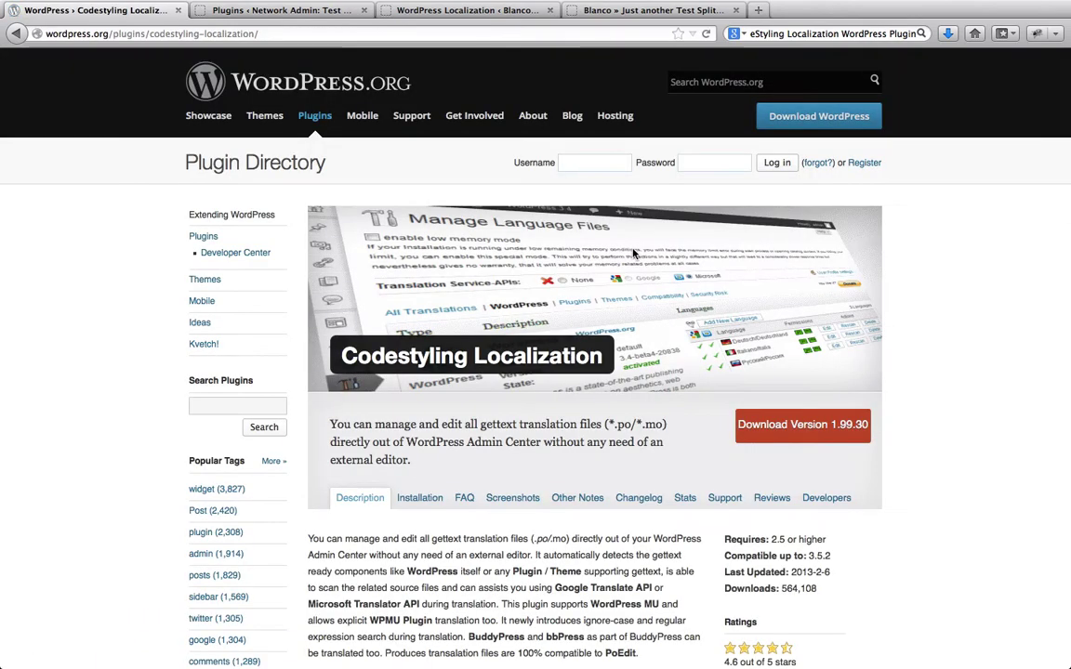
left_click(816, 426)
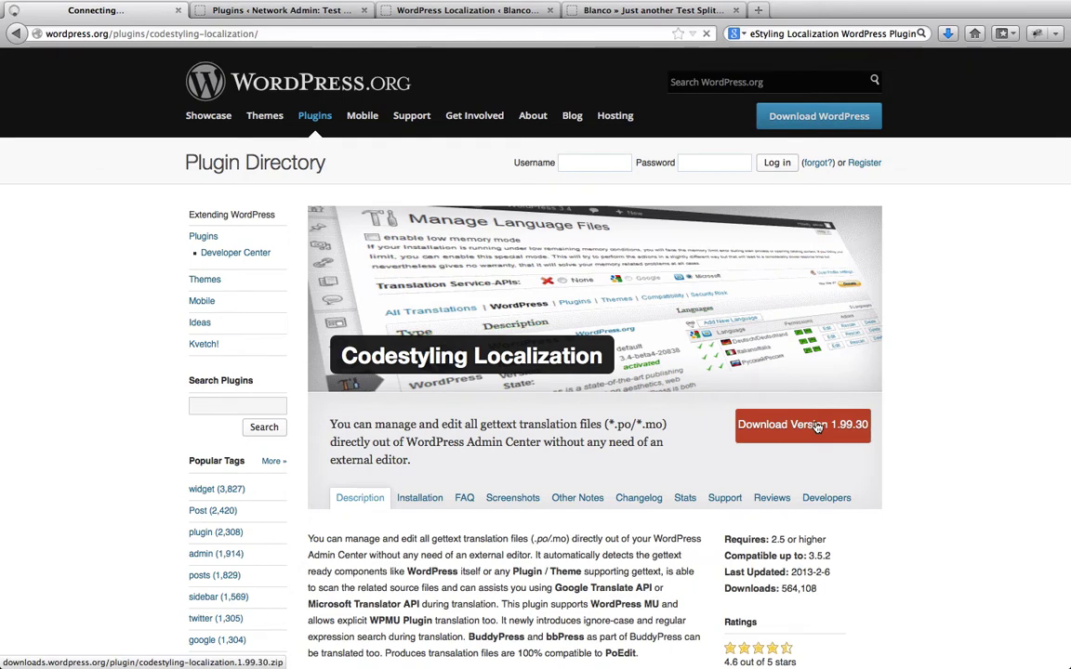
left_click(576, 450)
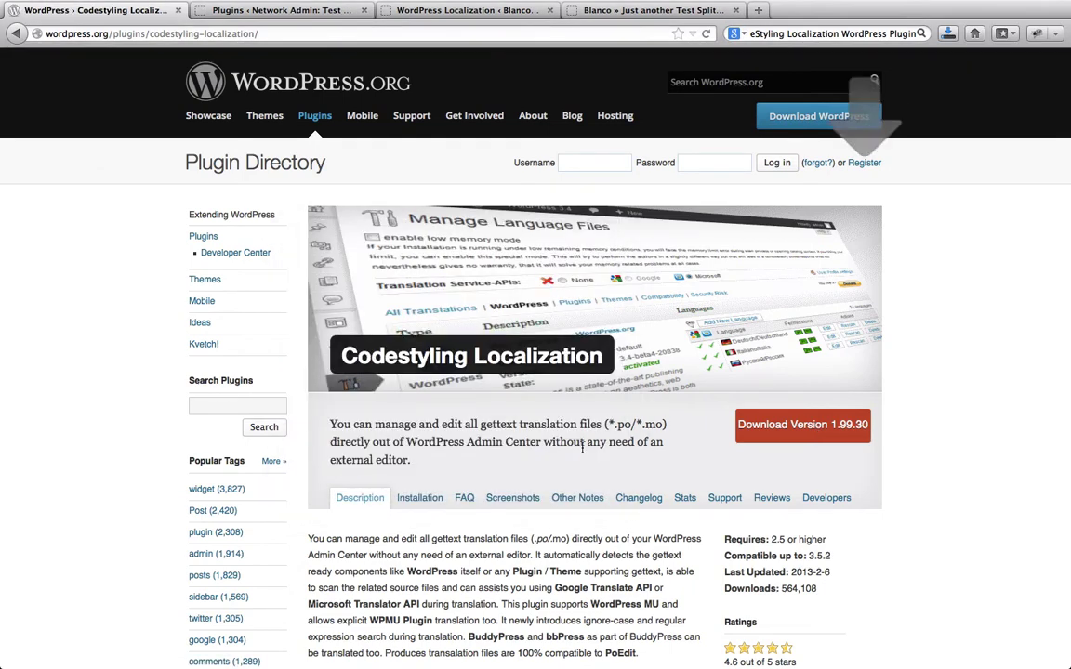
Check the network's installed plugins for CodeStyling Localization, and open the Localization tool on the Blanco site
left_click(294, 11)
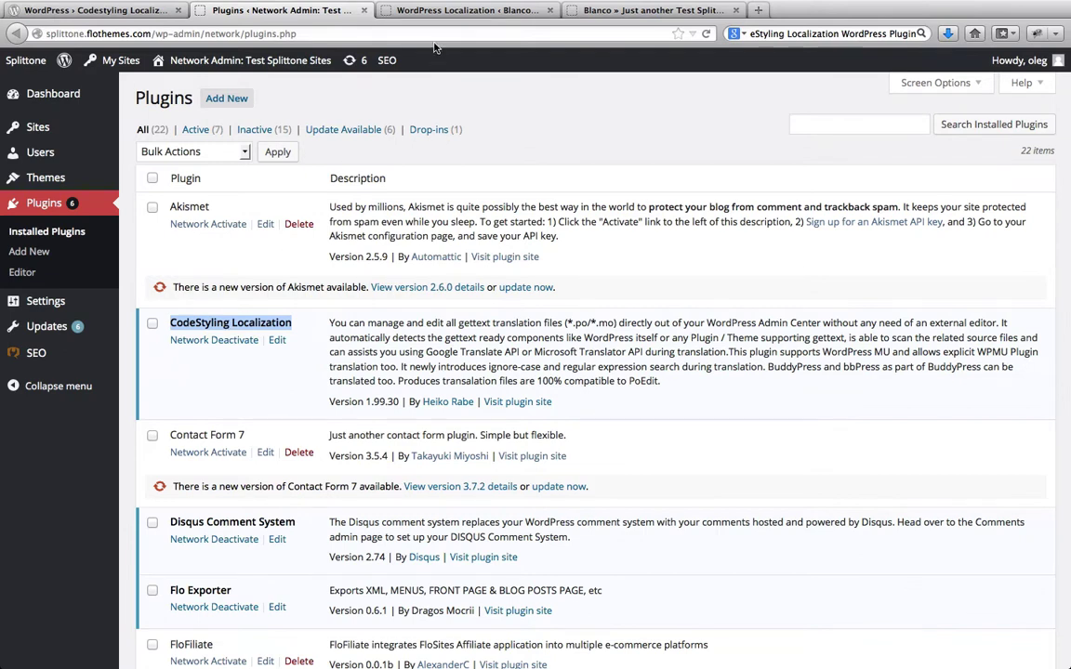
left_click(403, 11)
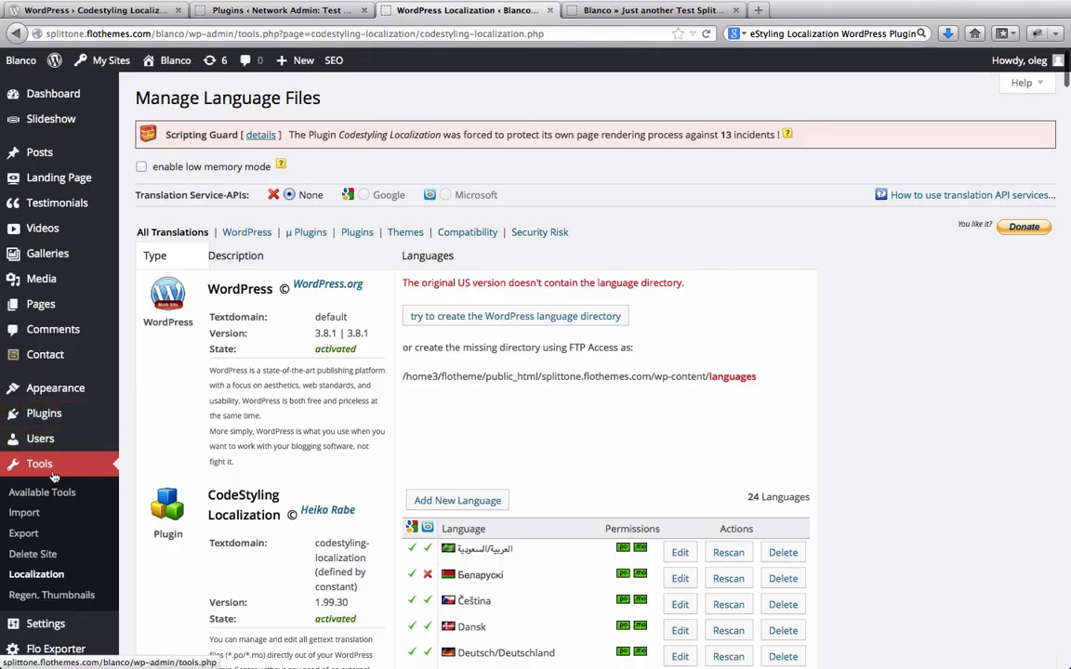
scroll(46, 498, "down", 2)
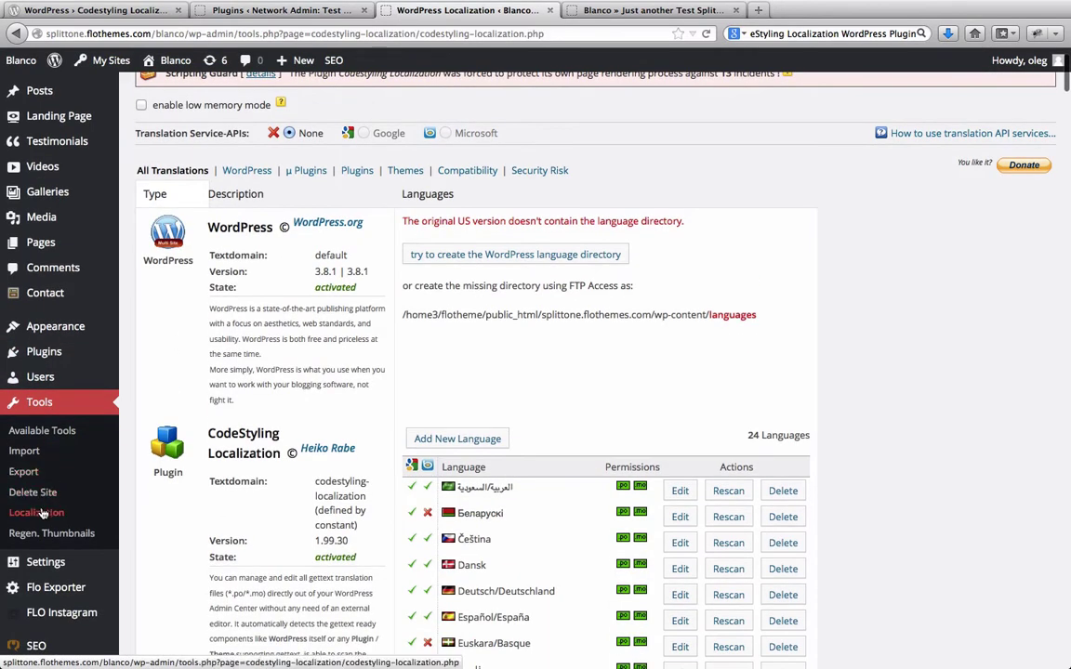
left_click(46, 515)
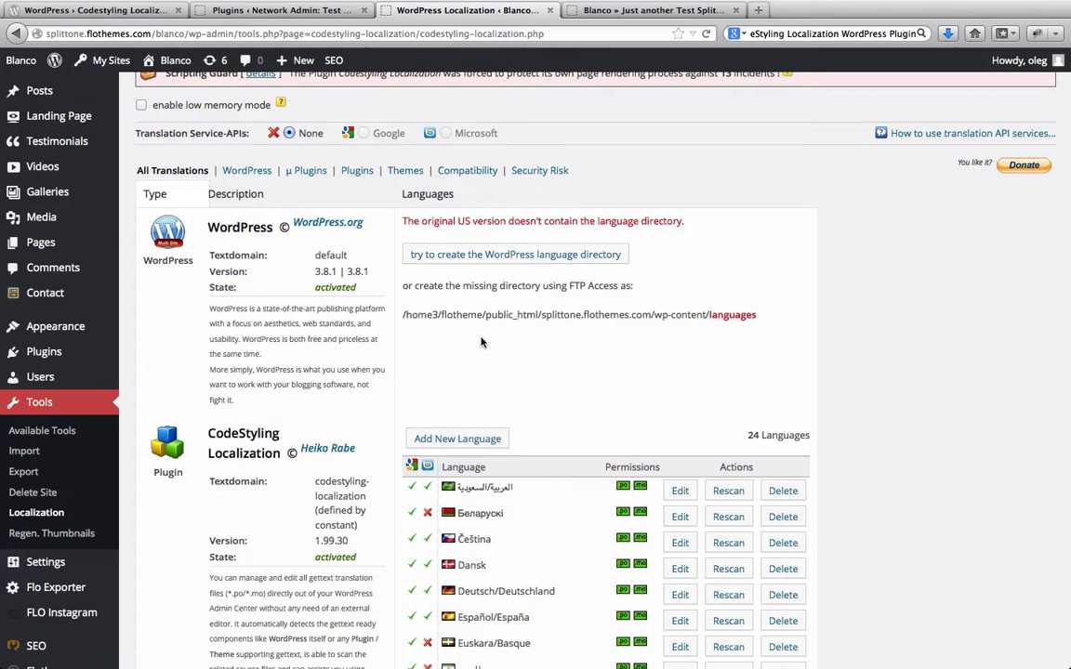
Find the Blanco theme among the language files and open its English/United States file for editing
scroll(482, 343, "down", 15)
scroll(482, 343, "down", 20)
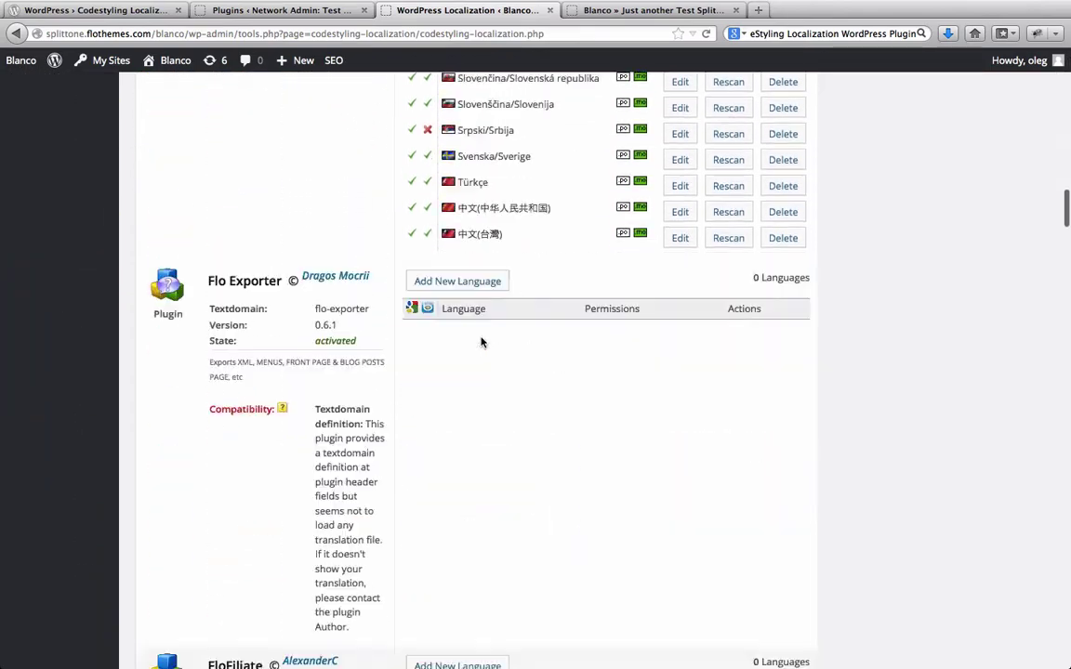
scroll(481, 343, "down", 15)
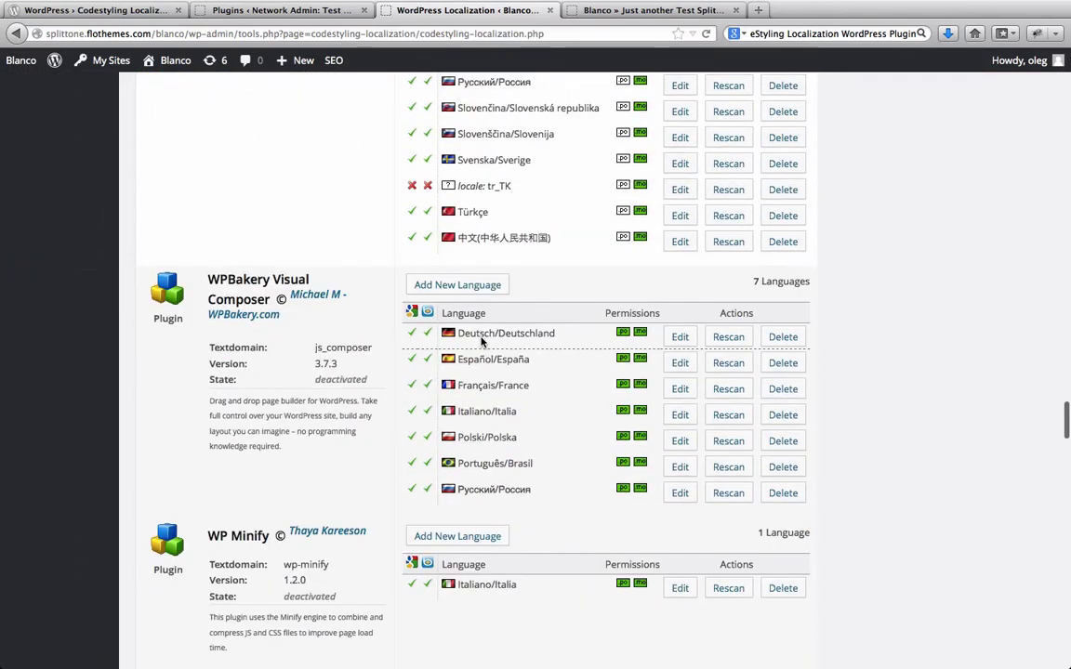
scroll(482, 343, "down", 10)
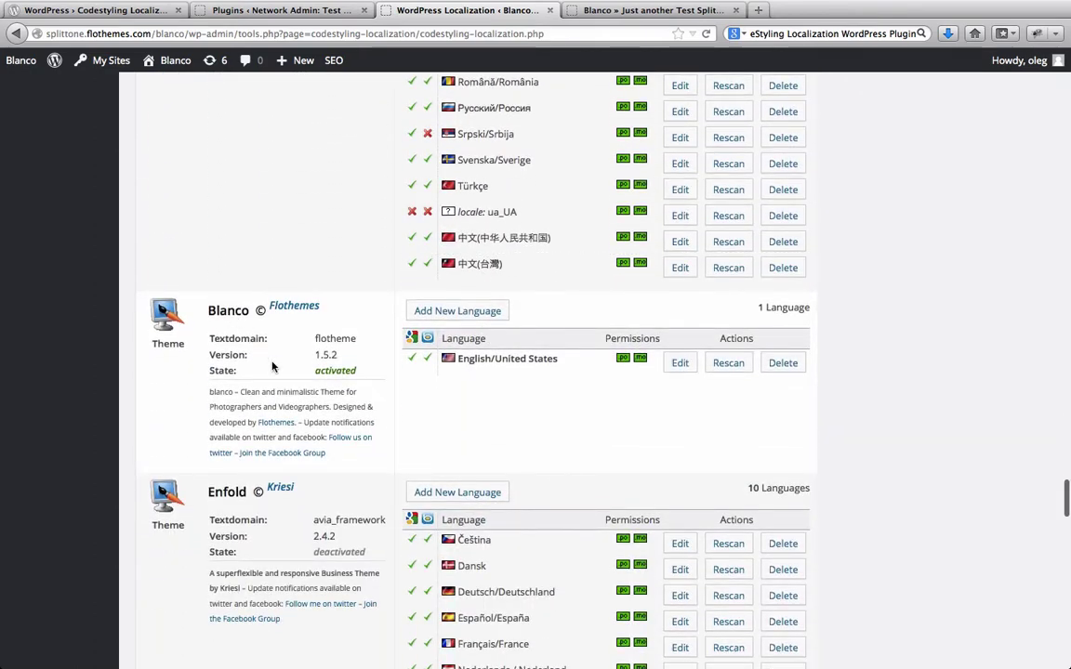
scroll(271, 367, "up", 2)
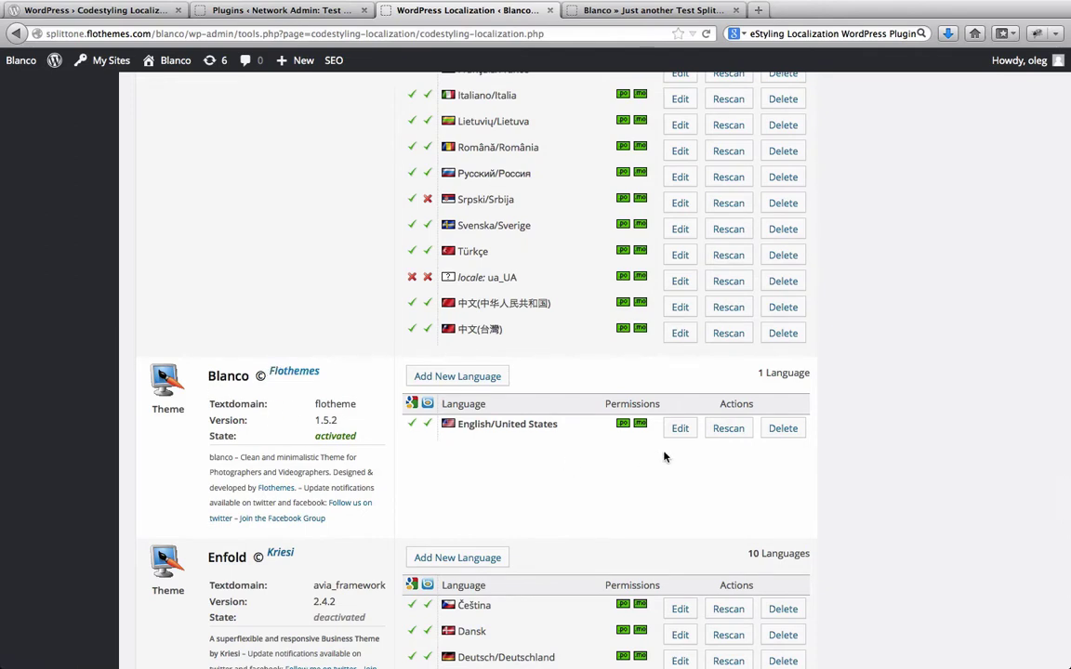
left_click(680, 429)
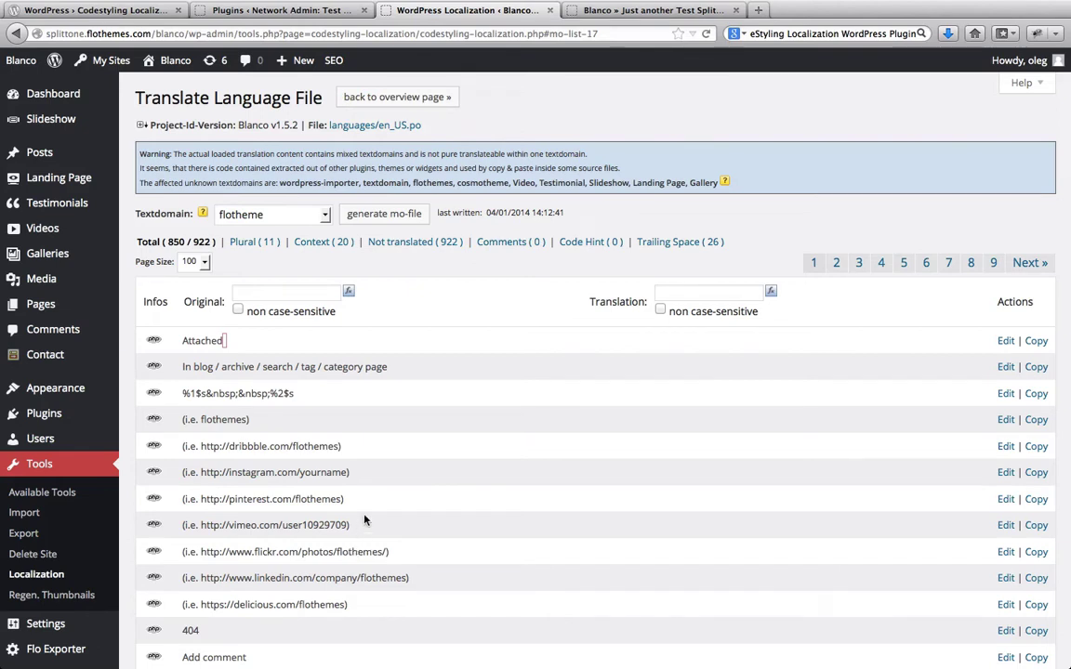
Examine the Template: Sticky post on the Blanco site for theme text to translate, such as the tags label
left_click(602, 13)
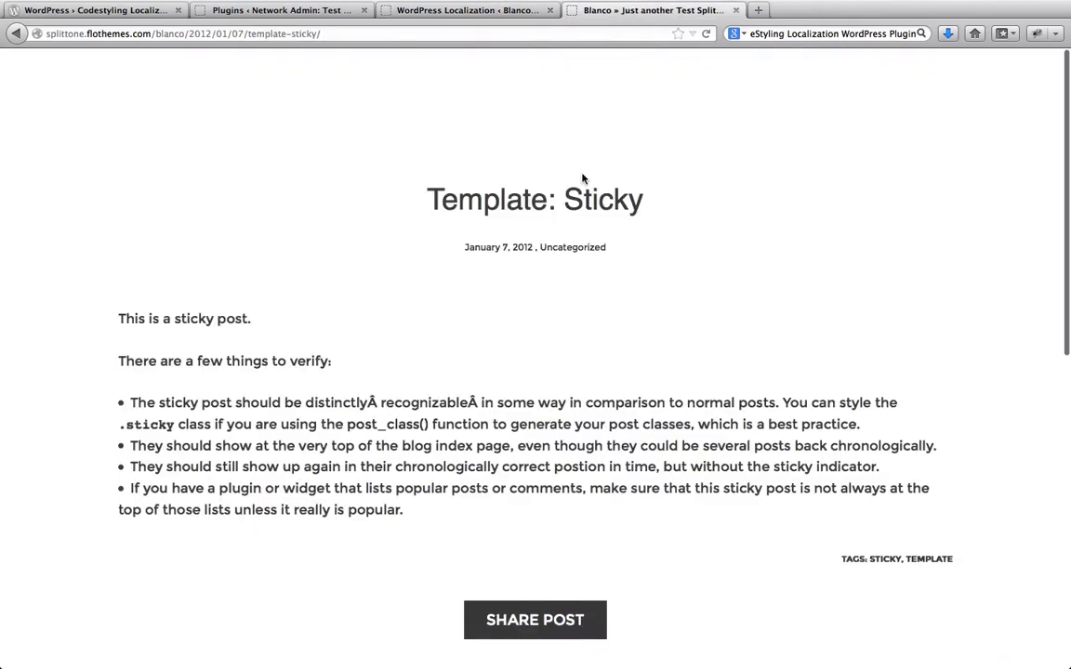
scroll(583, 178, "down", 5)
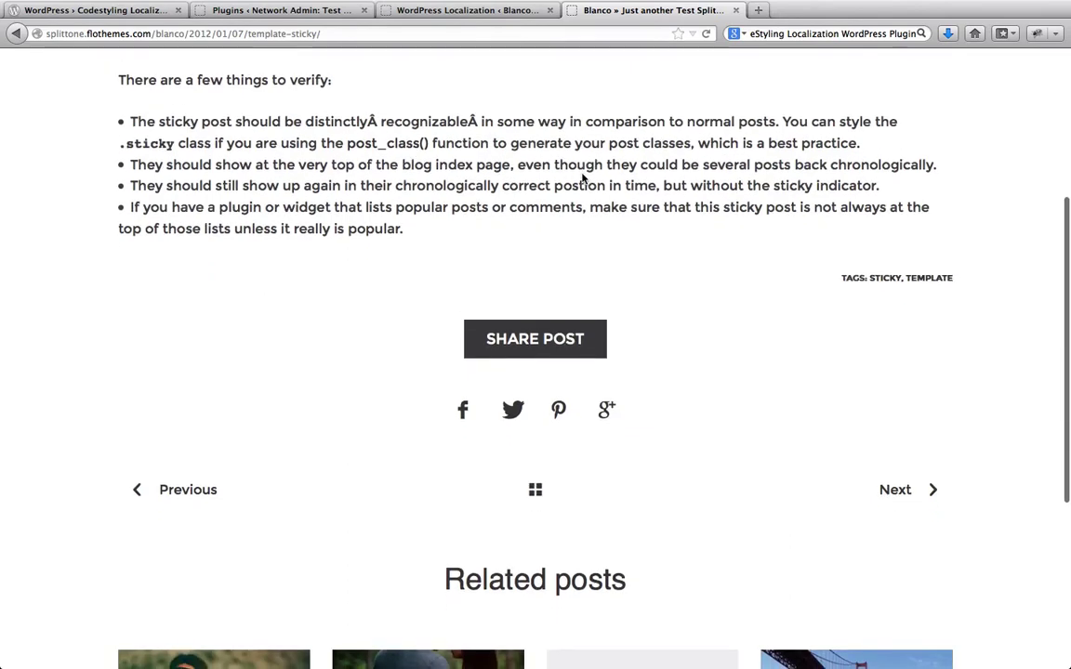
scroll(583, 177, "down", 1)
scroll(583, 178, "up", 6)
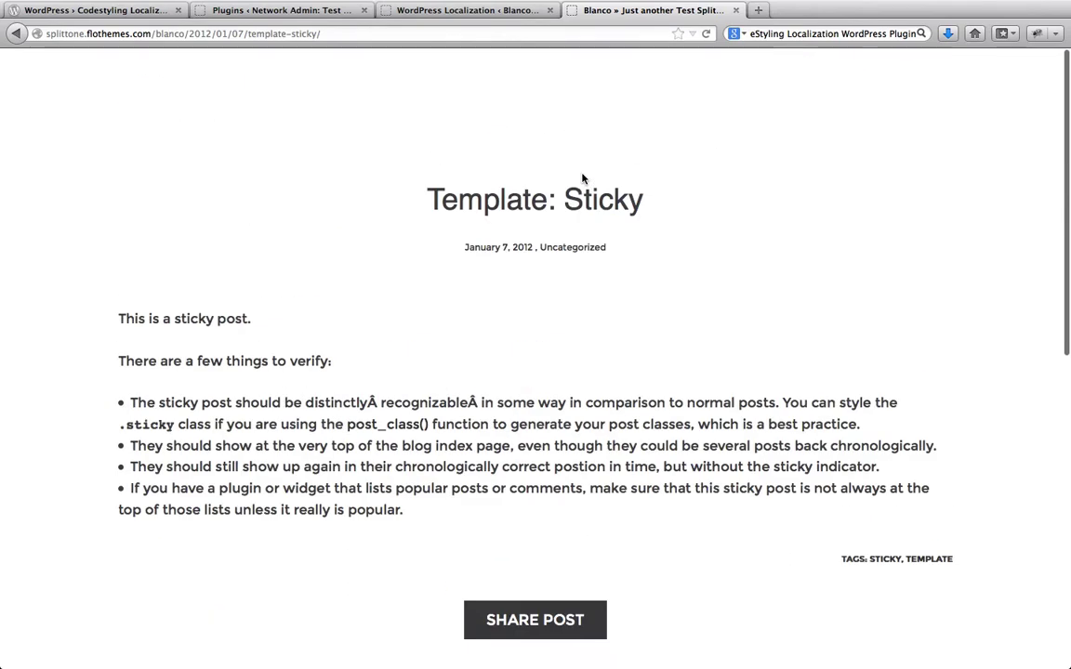
key("ctrl+shift+Tab")
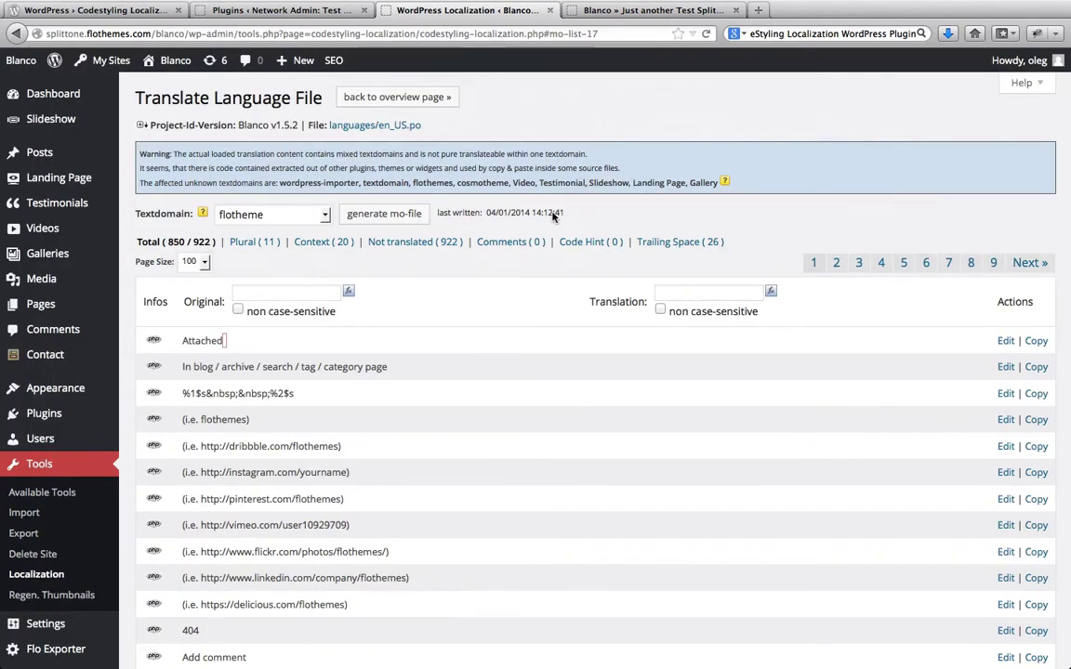
key("ctrl+Tab")
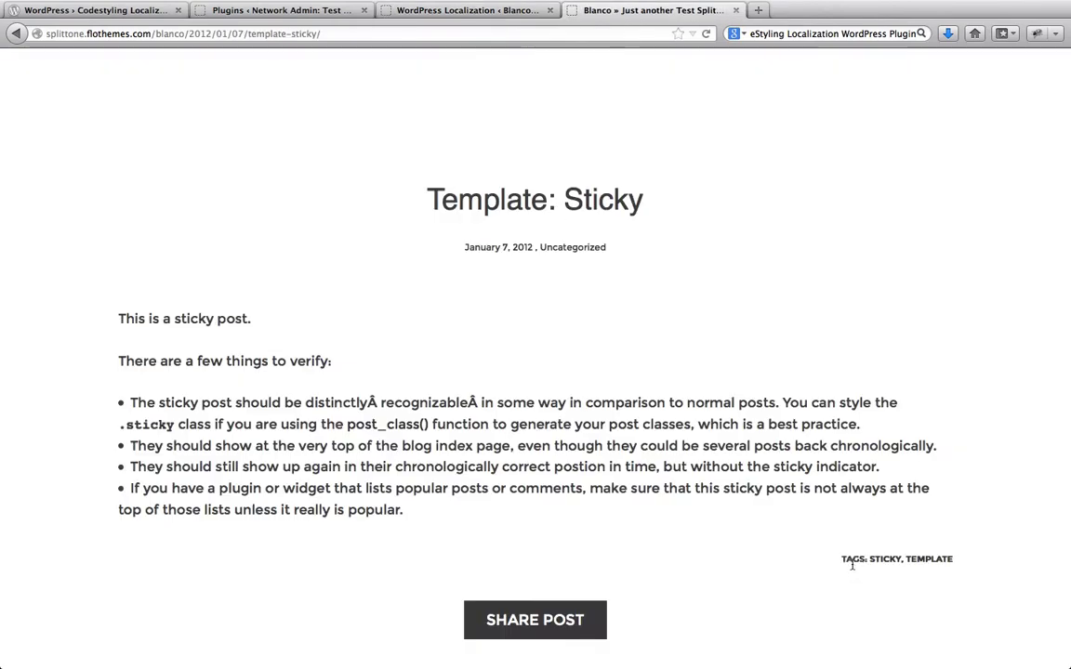
double_click(852, 561)
Filter the original strings of the Blanco language file for "tags:" with non case-sensitive matching enabled
key("ctrl+shift+Tab")
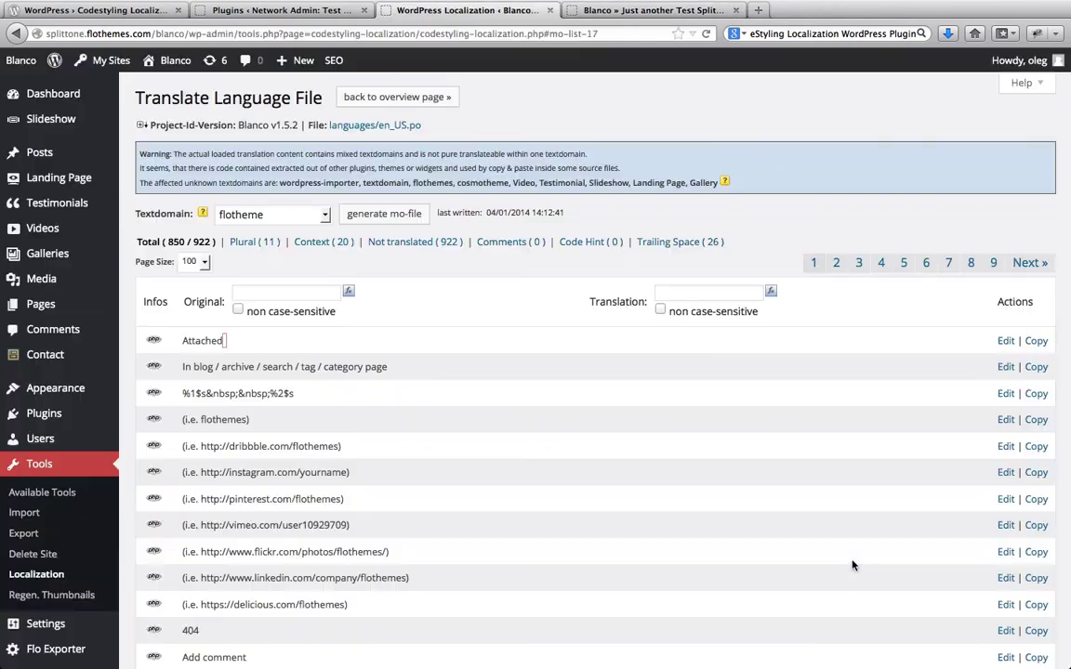
left_click(240, 312)
left_click(282, 296)
type("tag")
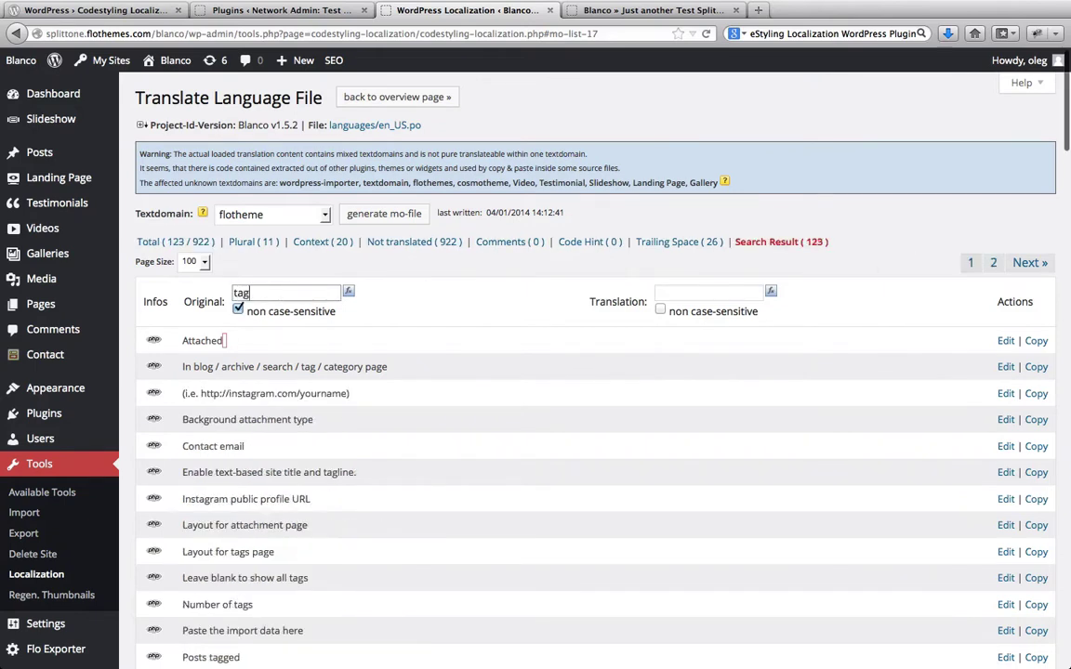
type("s:")
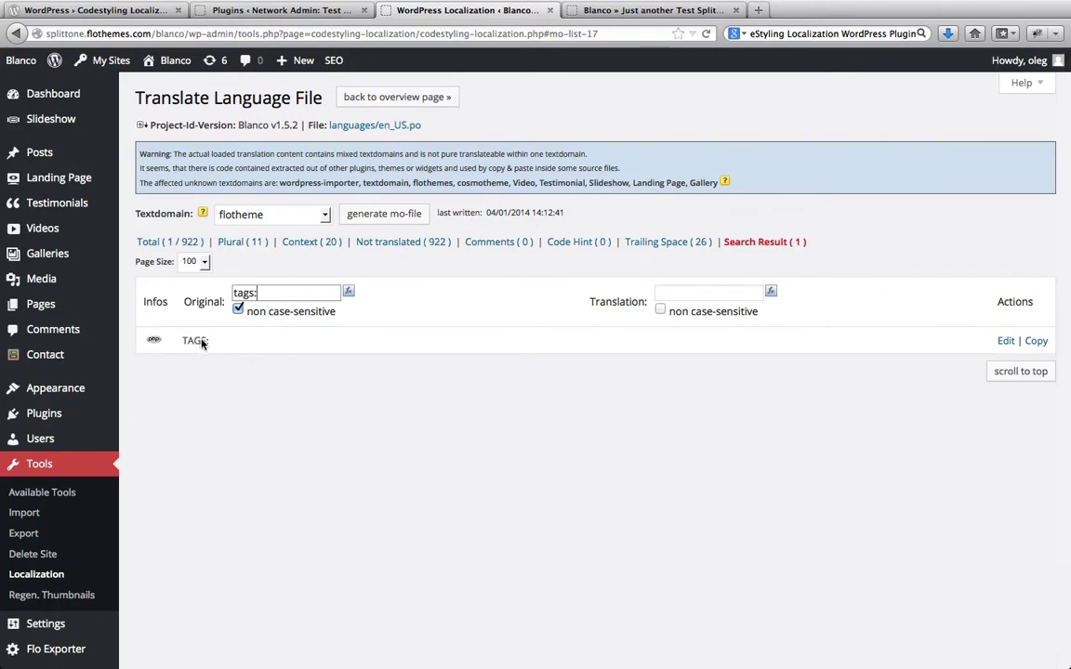
Save "tagus:" as the translation of the TAGS: string and generate the mo-file
left_click(1006, 342)
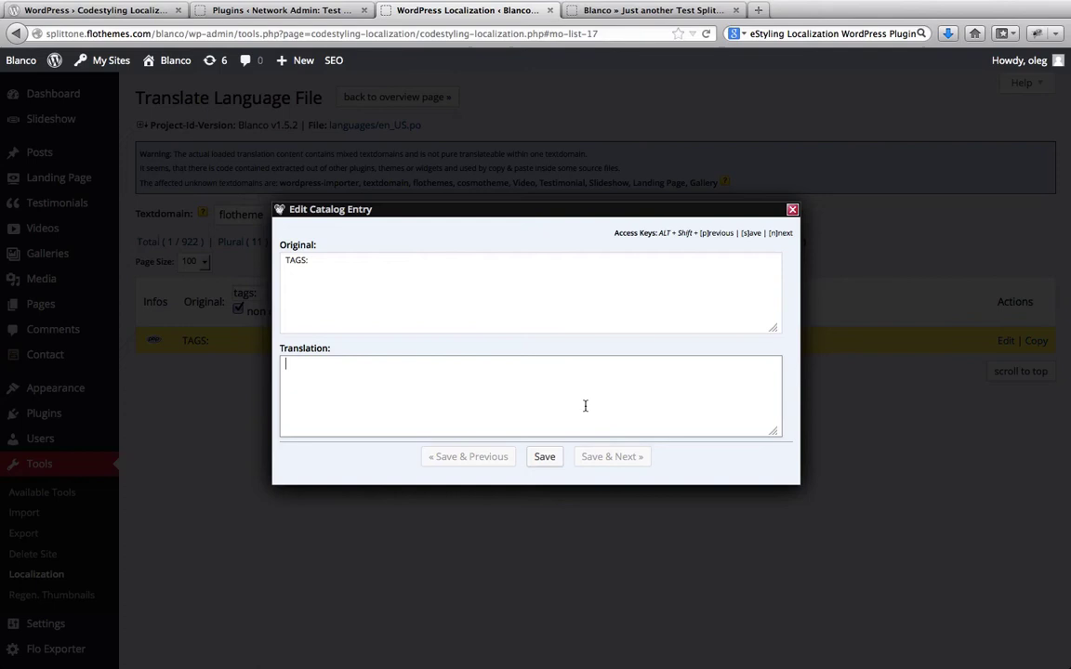
type("tagus:")
left_click(546, 459)
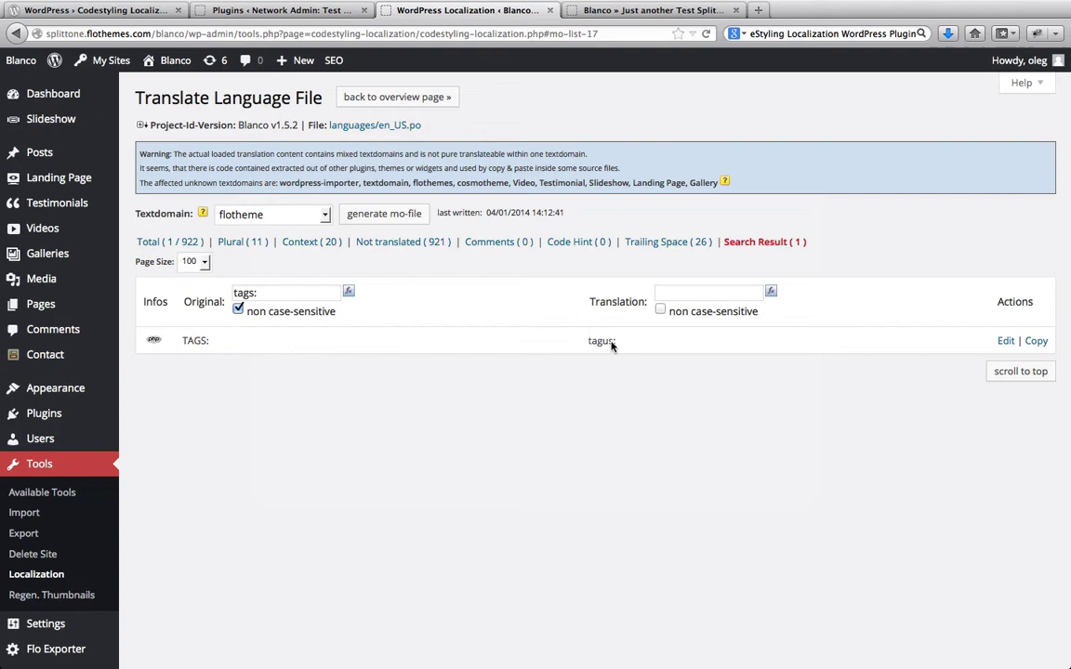
left_click(396, 223)
Reload the Template: Sticky post and check its tags label and the remaining theme text below it
key("ctrl+Tab")
key("super+r")
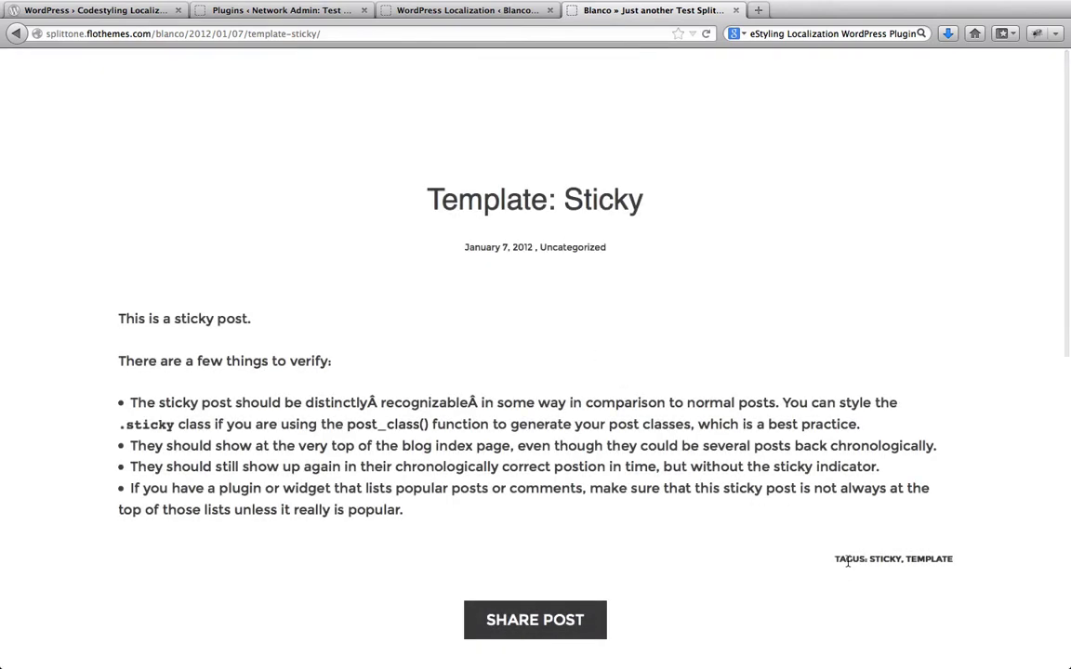
scroll(849, 559, "down", 5)
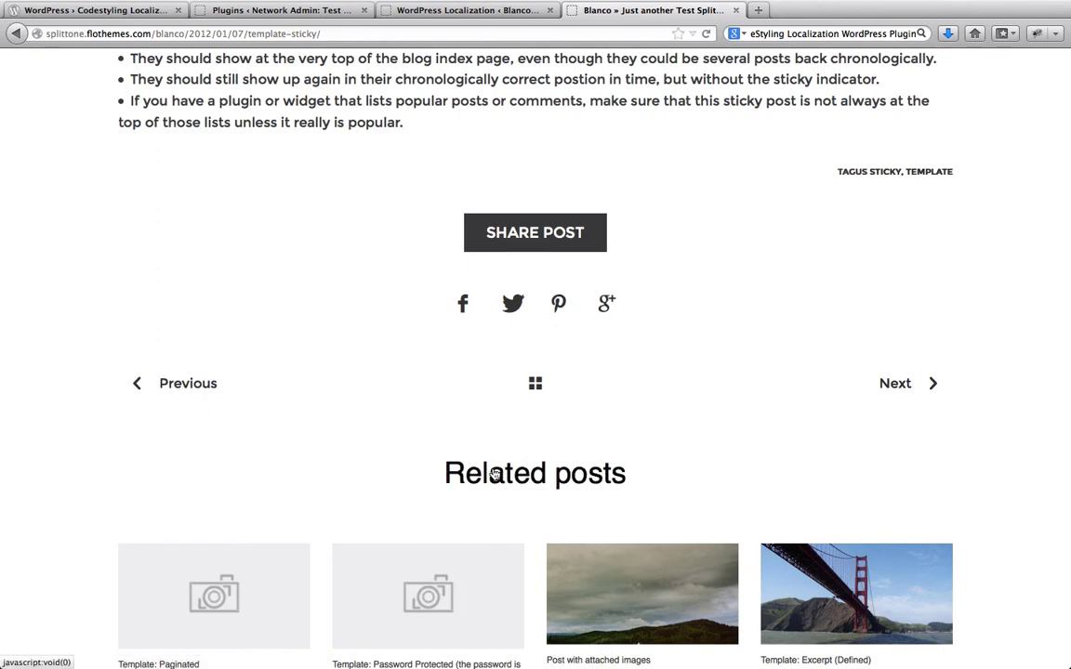
Filter the language file's original strings for "next" and save "nextus" as the translation of the plain Next string
key("ctrl+shift+Tab")
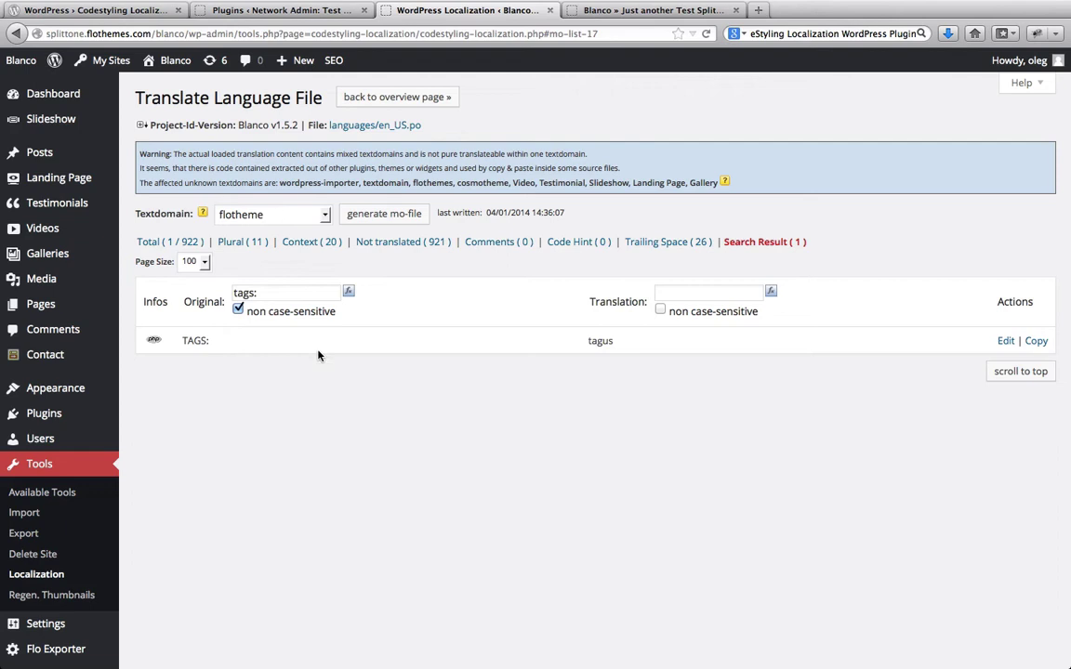
triple_click(284, 294)
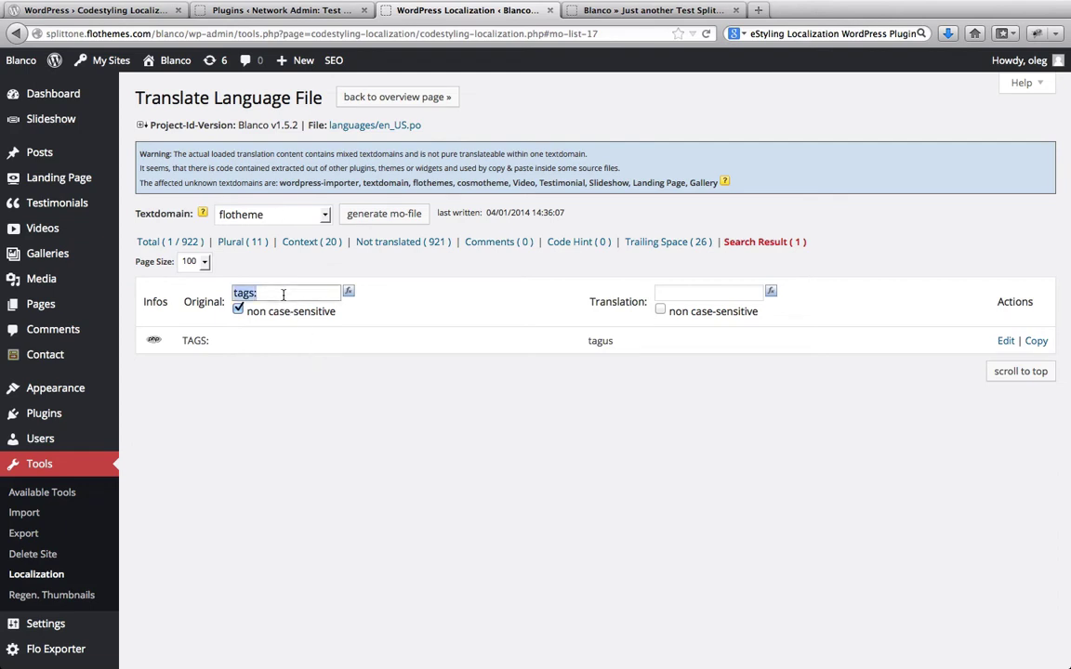
type("next")
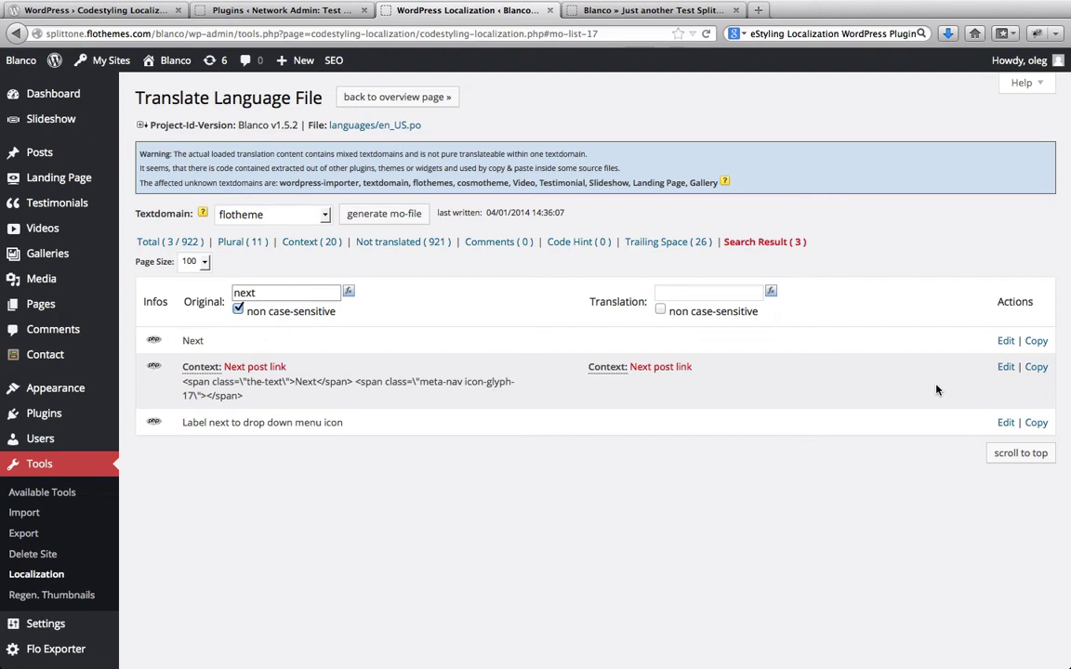
left_click(1008, 341)
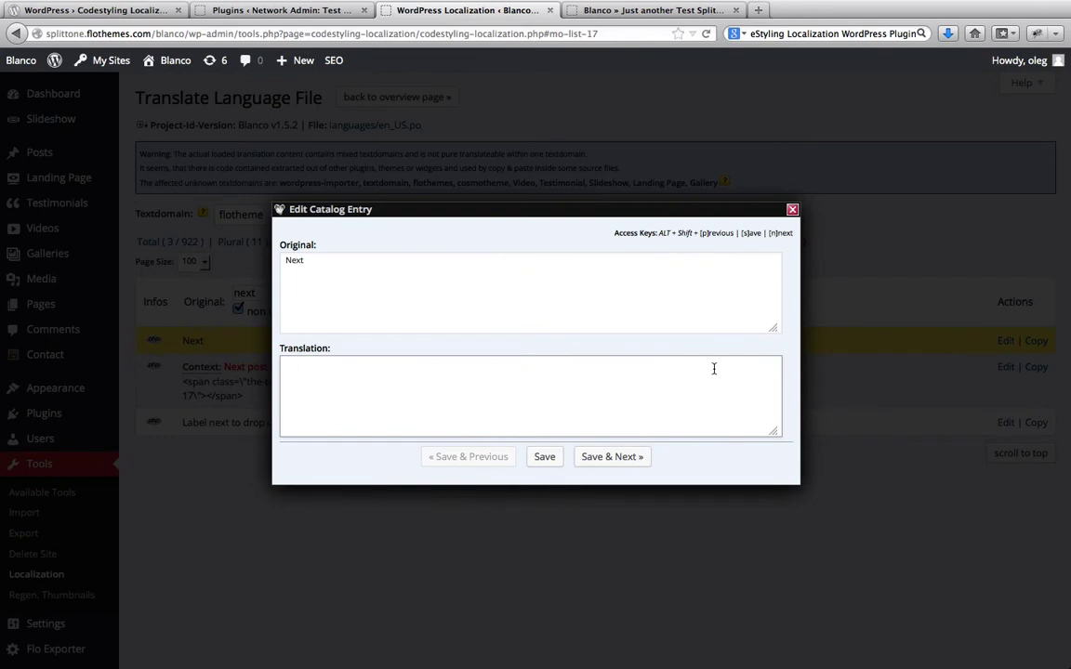
type("nextus")
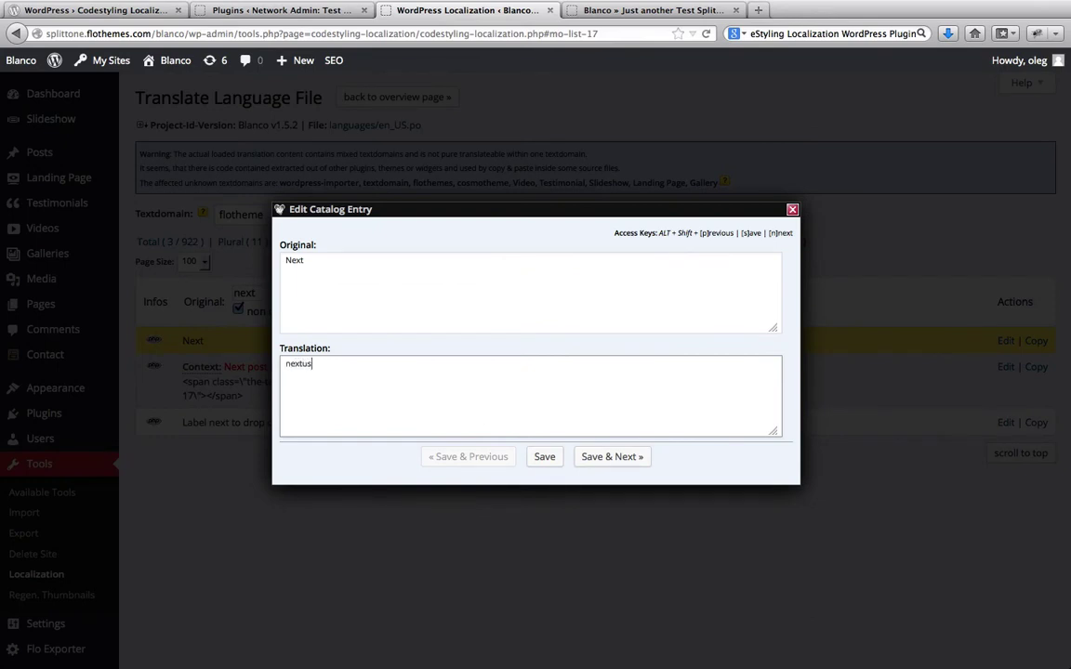
left_click(547, 470)
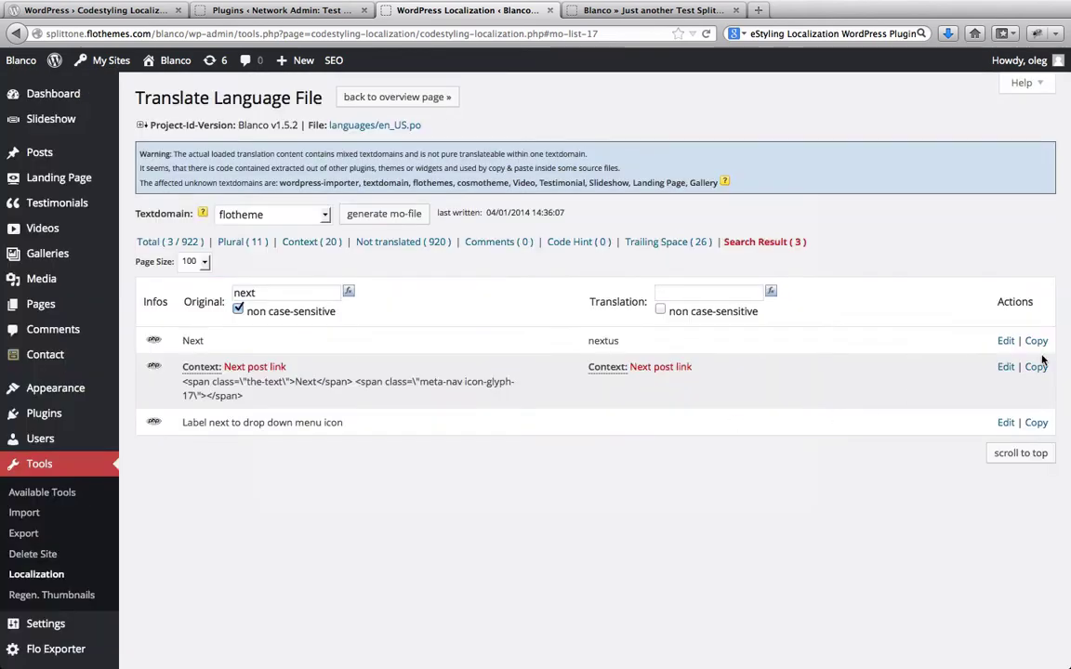
Translate the Next post link entry by reusing its original span markup with "Next" replaced by "nextus", and save it
left_click(1006, 367)
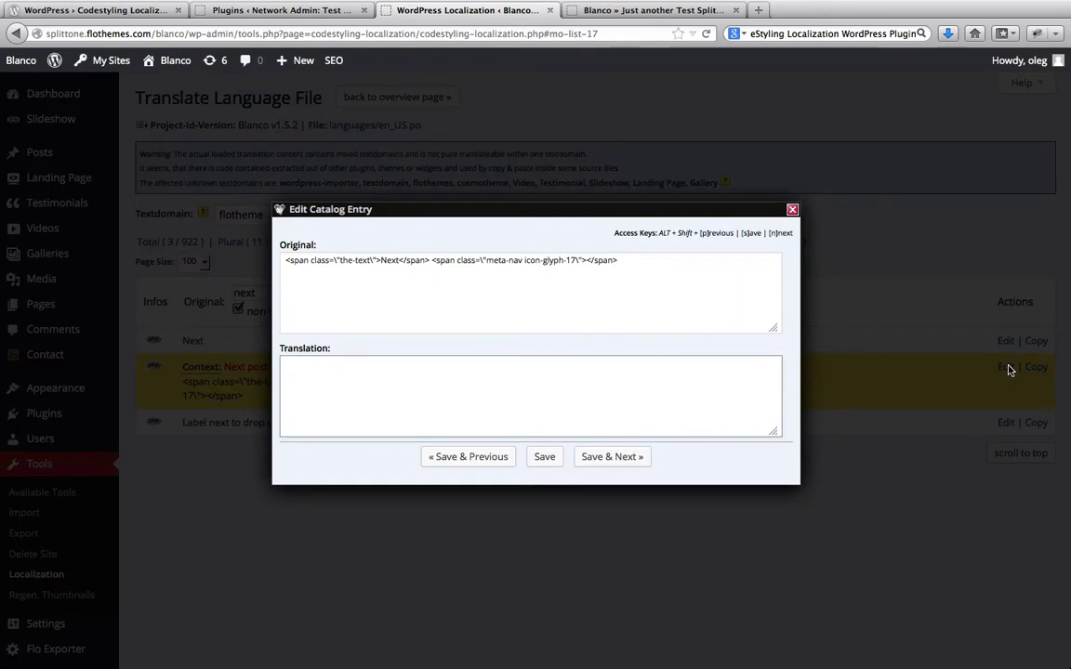
left_click(565, 294)
key("super+a")
key("super+c")
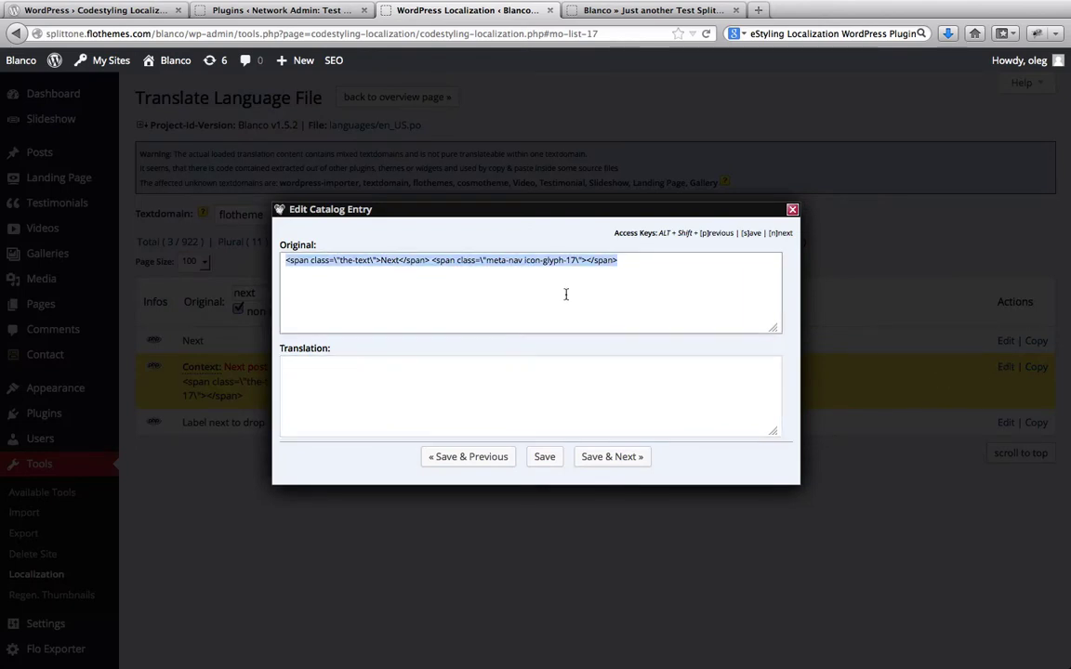
left_click(525, 390)
key("super+v")
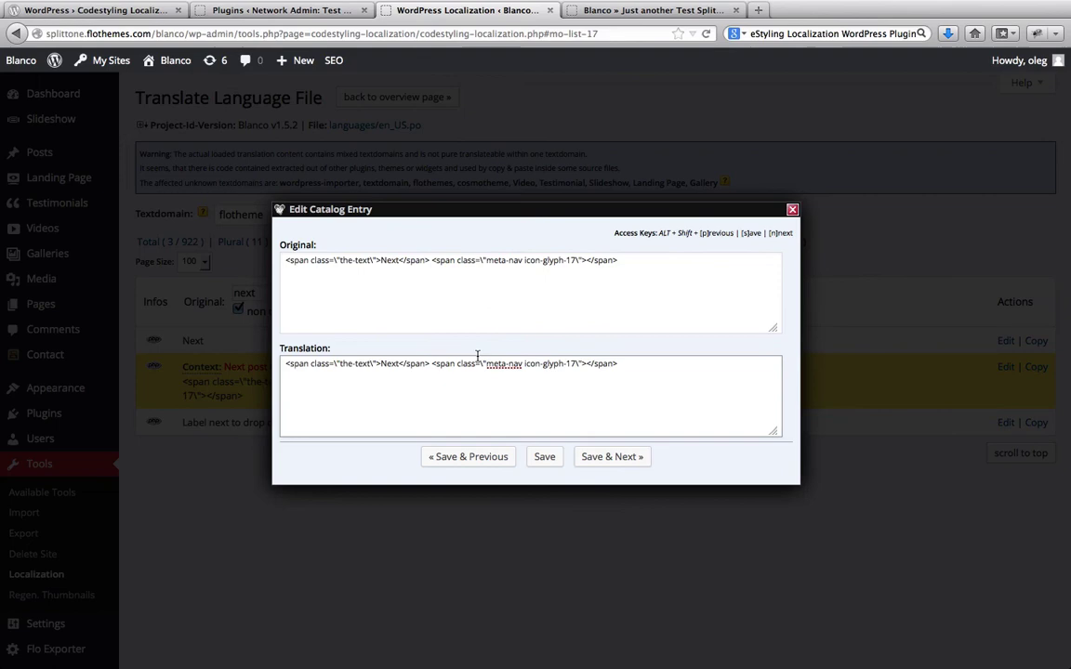
key("ctrl+Tab")
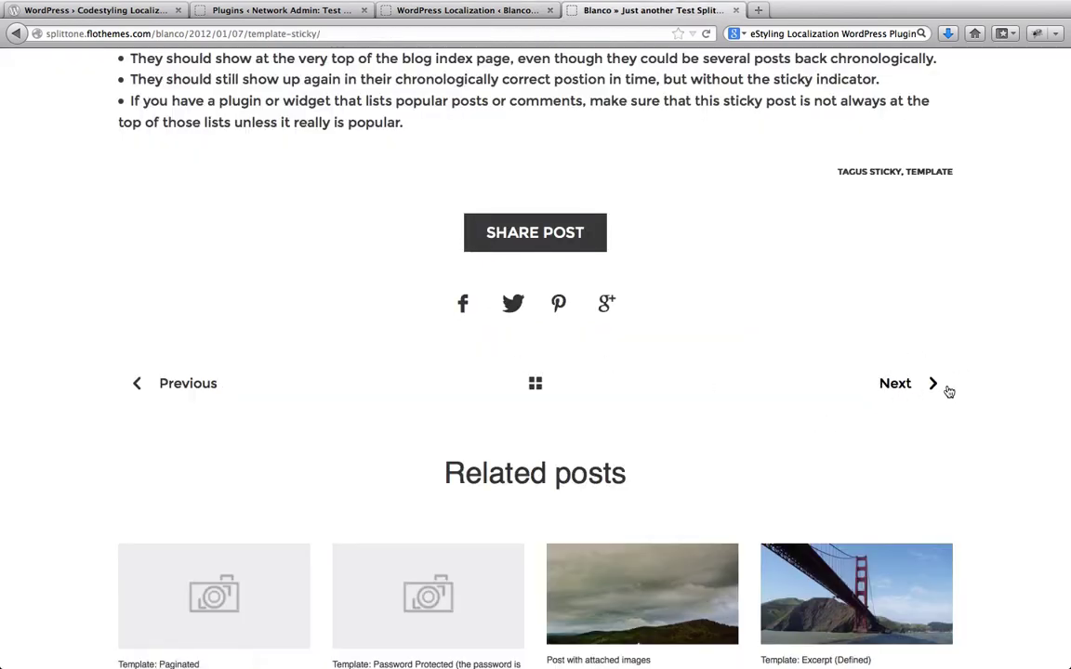
key("ctrl+shift+Tab")
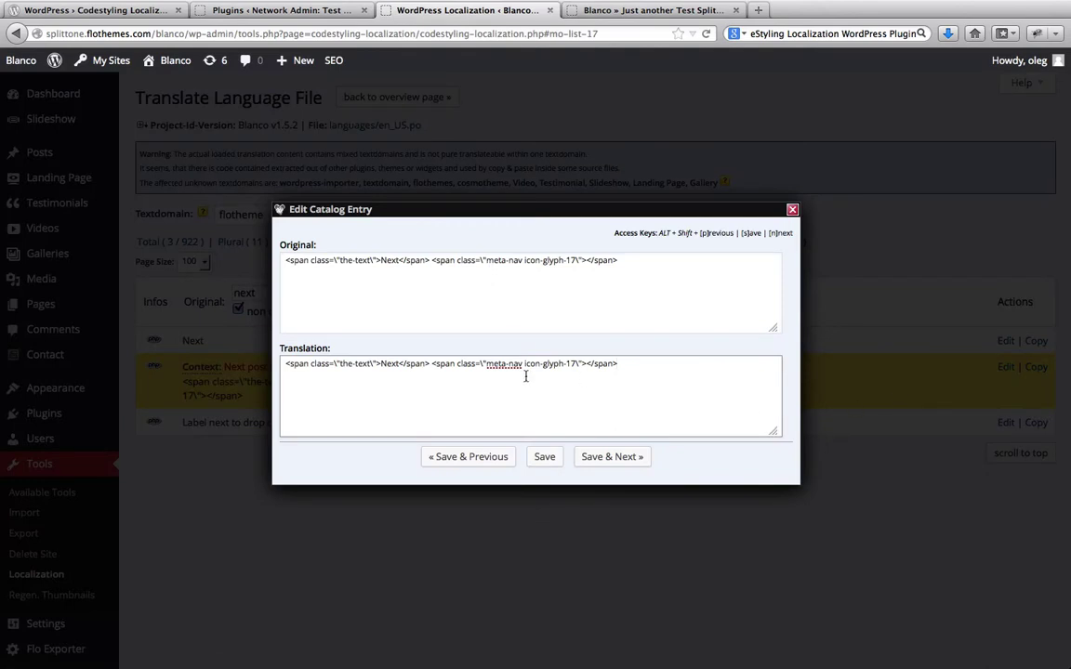
double_click(389, 363)
type("nextus")
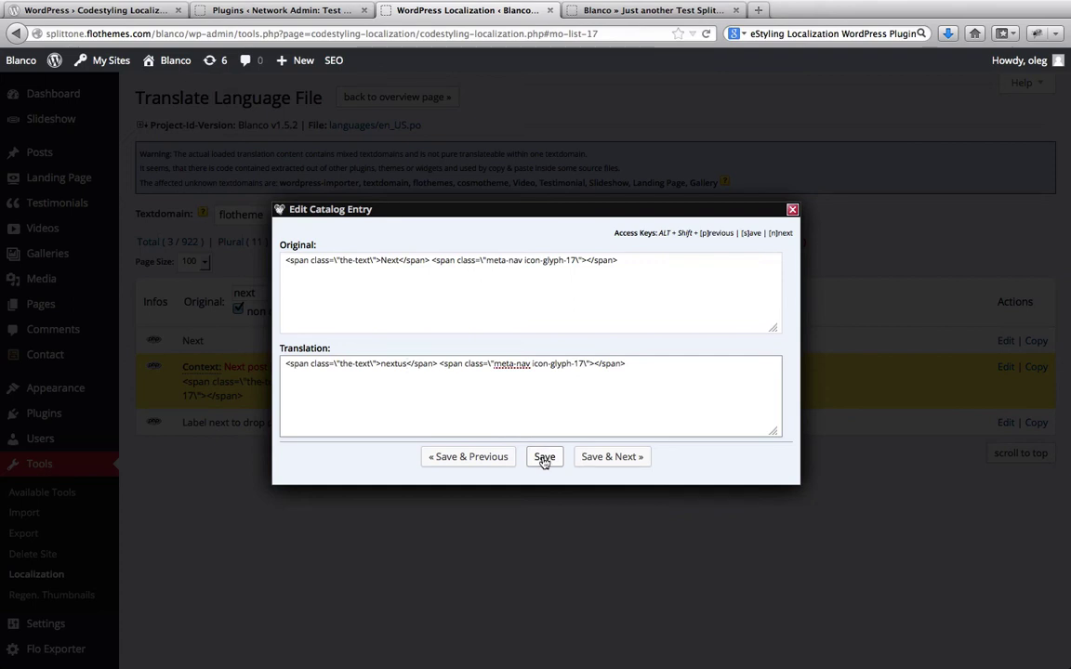
left_click(544, 459)
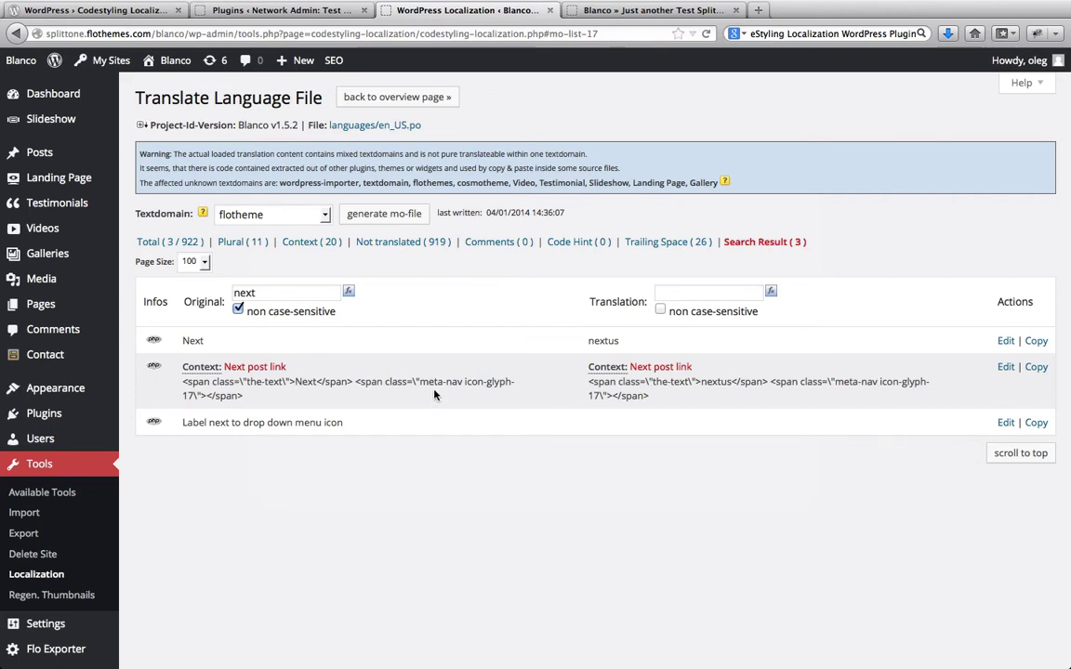
Check the previous link's wording on the sticky post and filter the original strings for "previ"
double_click(294, 294)
key("ctrl+Tab")
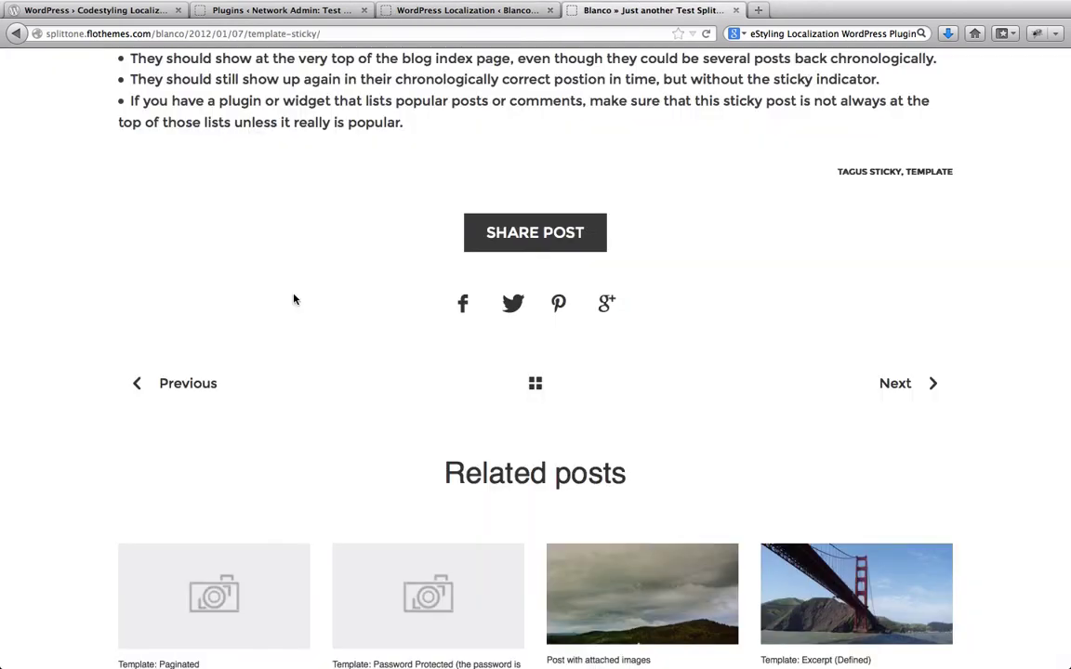
key("ctrl+shift+Tab")
type("previ")
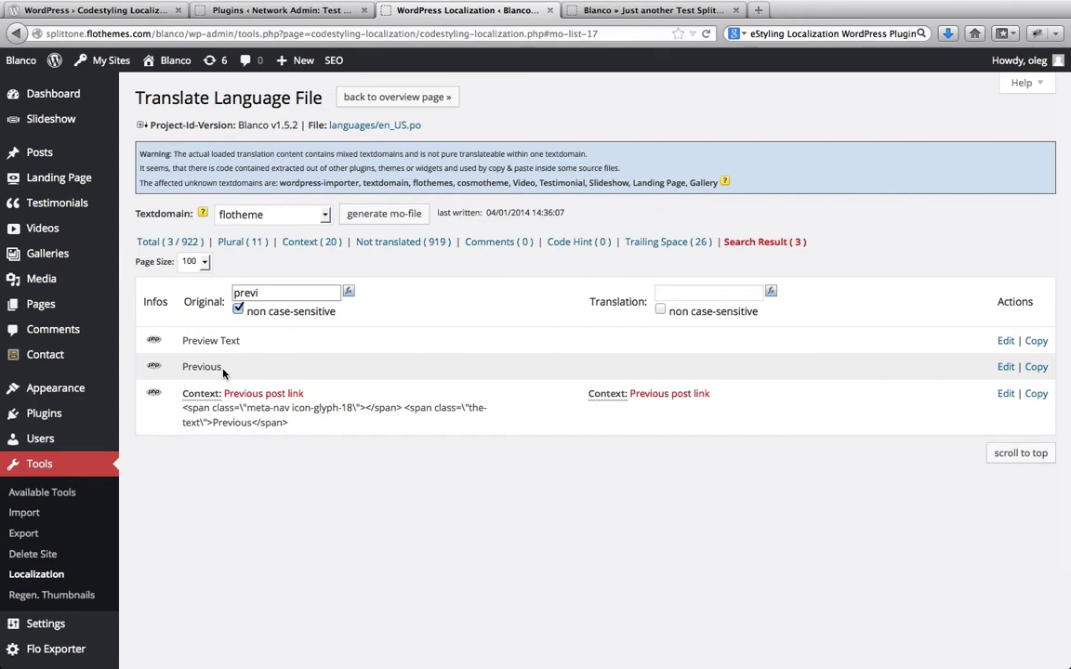
Translate the Previous post link entry by reusing its original span markup with "Previous" changed to "Previoustis", and save it
left_click(1006, 394)
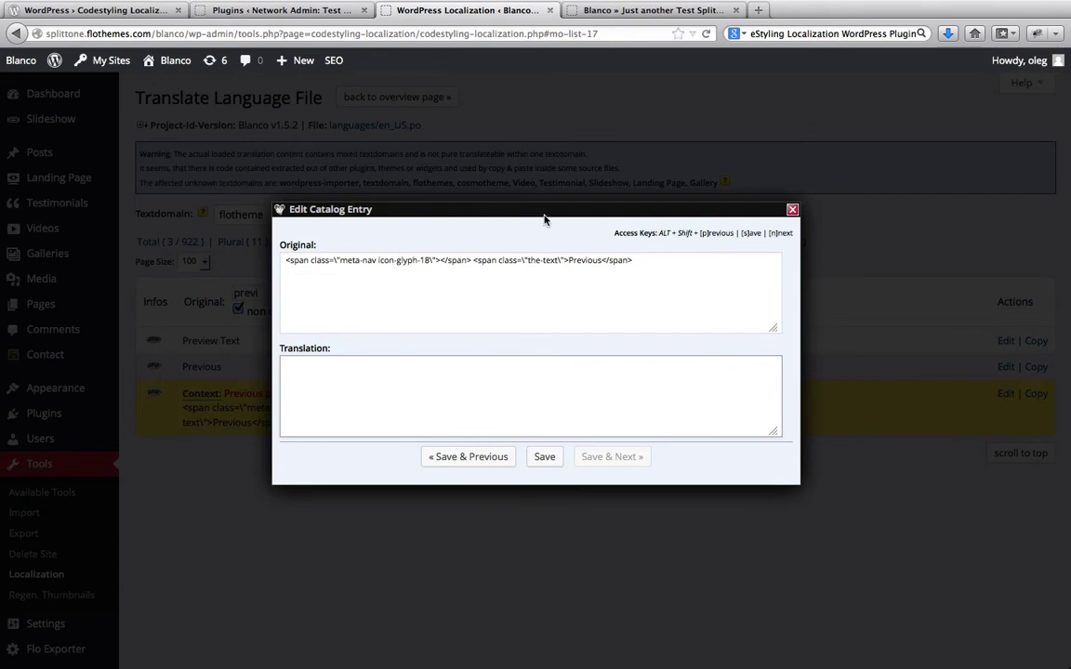
triple_click(510, 263)
key("ctrl+c")
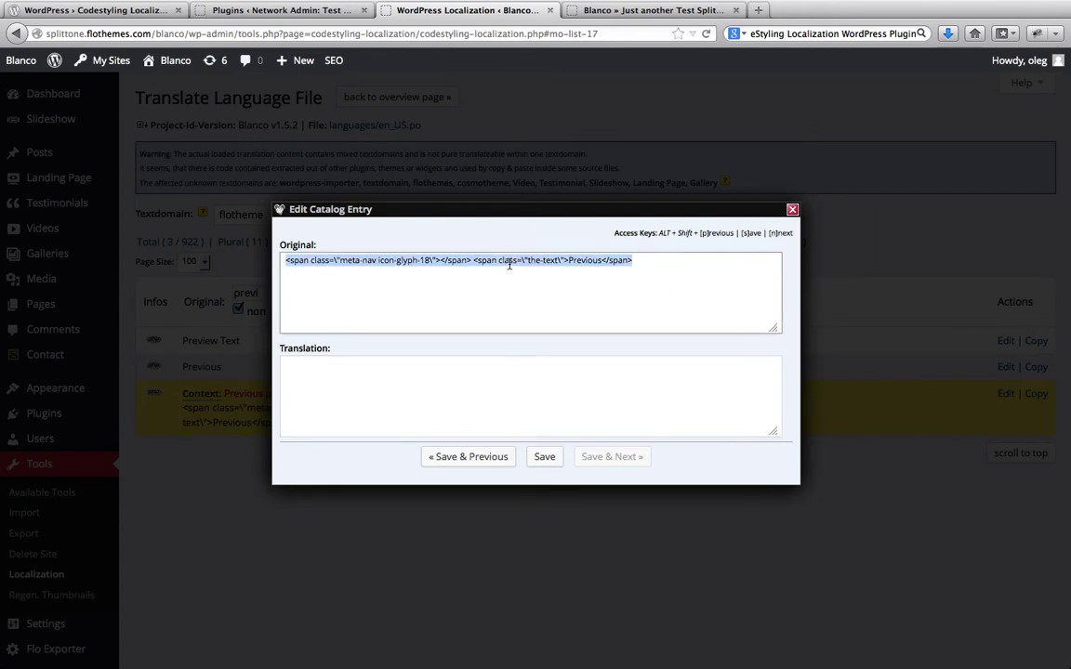
left_click(443, 381)
key("ctrl+v")
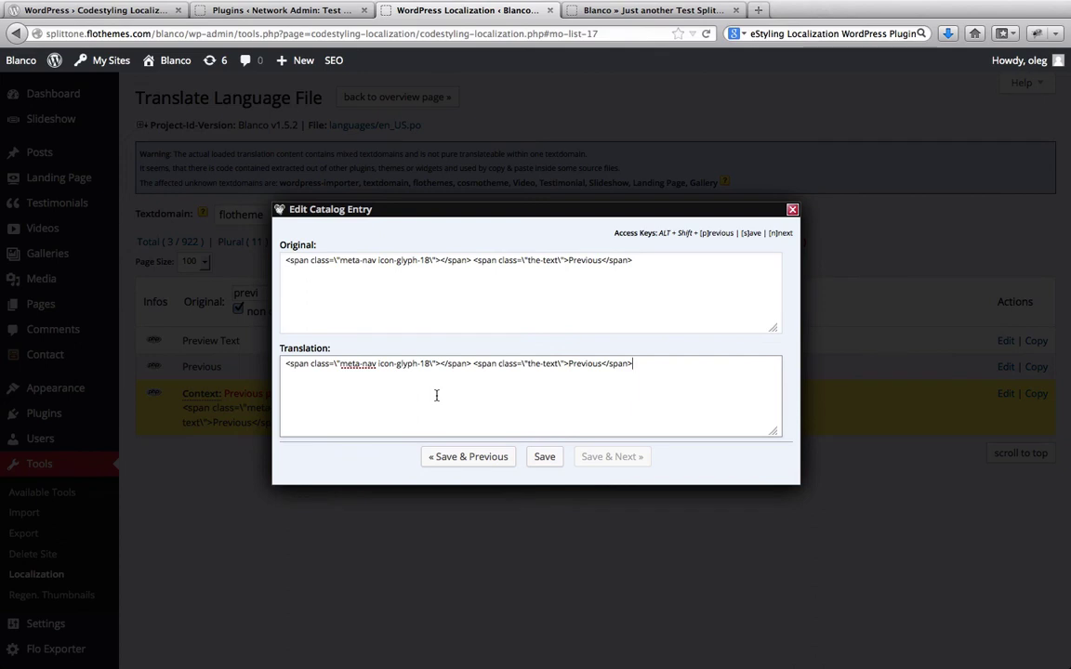
double_click(584, 365)
key("Right")
type("tis")
left_click(545, 458)
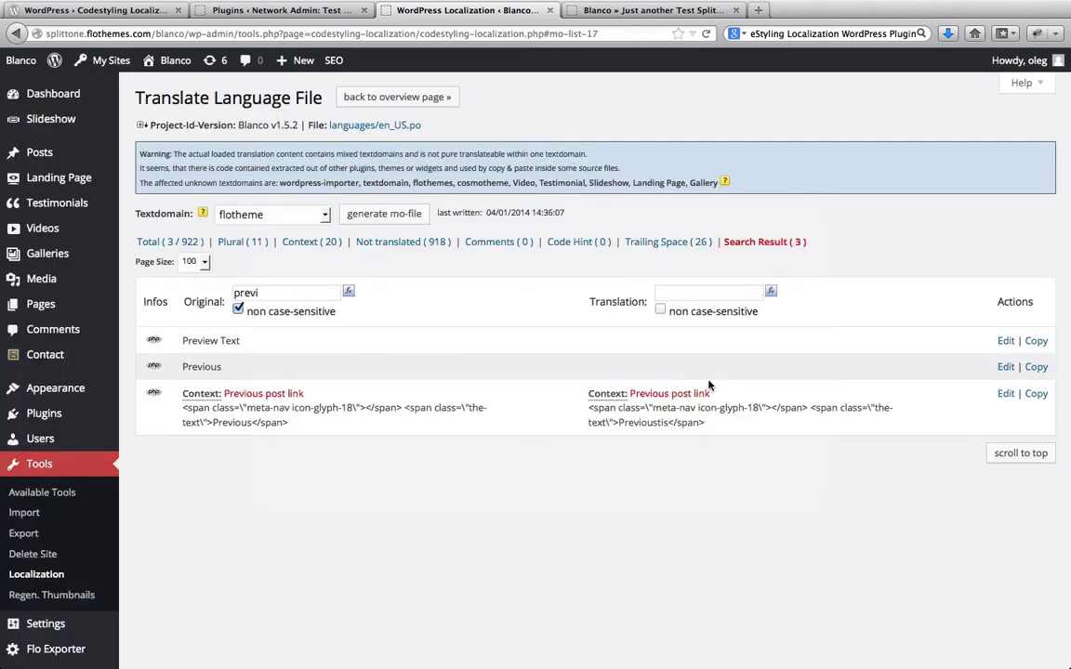
Save "Previoustis" as the translation of the plain Previous string
left_click(1006, 367)
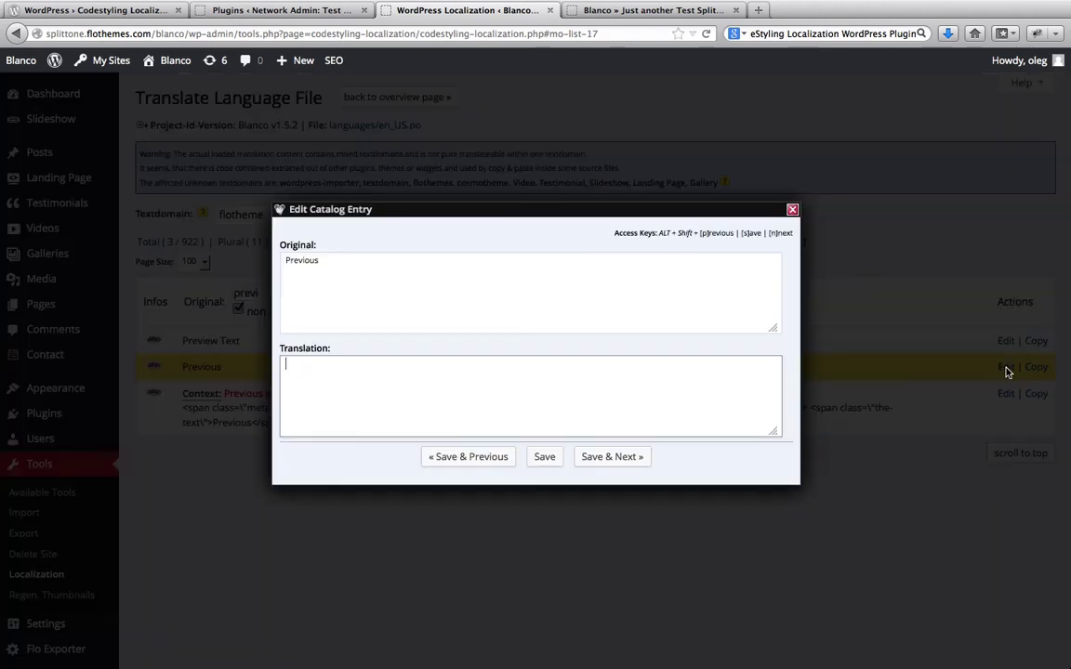
double_click(364, 271)
key("super+c")
left_click(353, 377)
key("super+v")
type("tis")
left_click(553, 469)
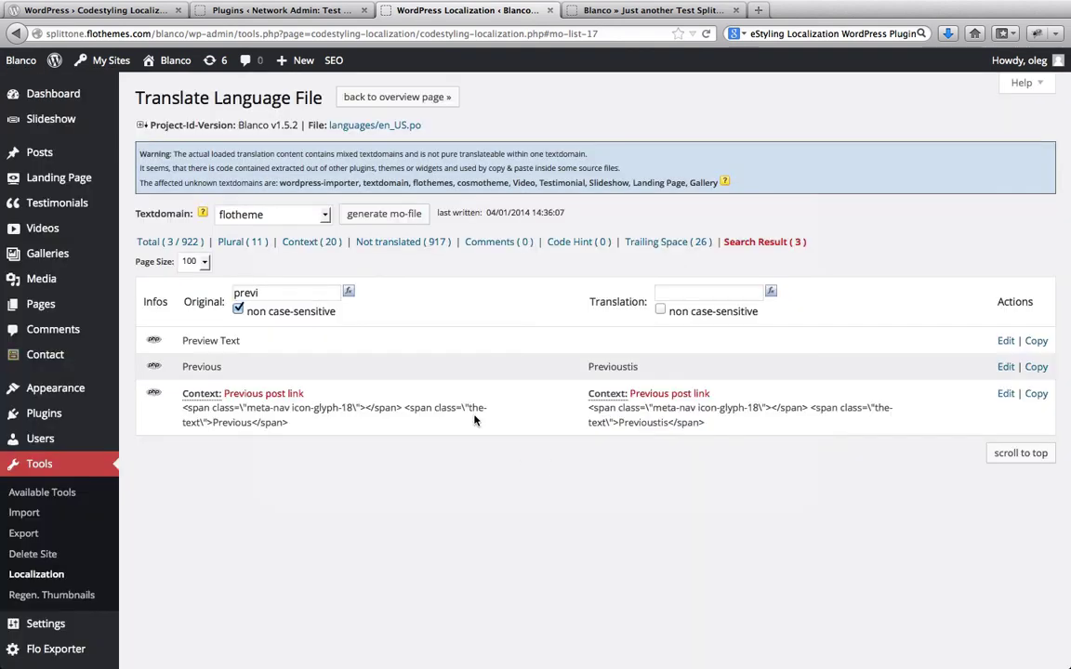
Generate the mo-file and reload the Template: Sticky post to check its previous and next links
left_click(389, 216)
key("ctrl+Tab")
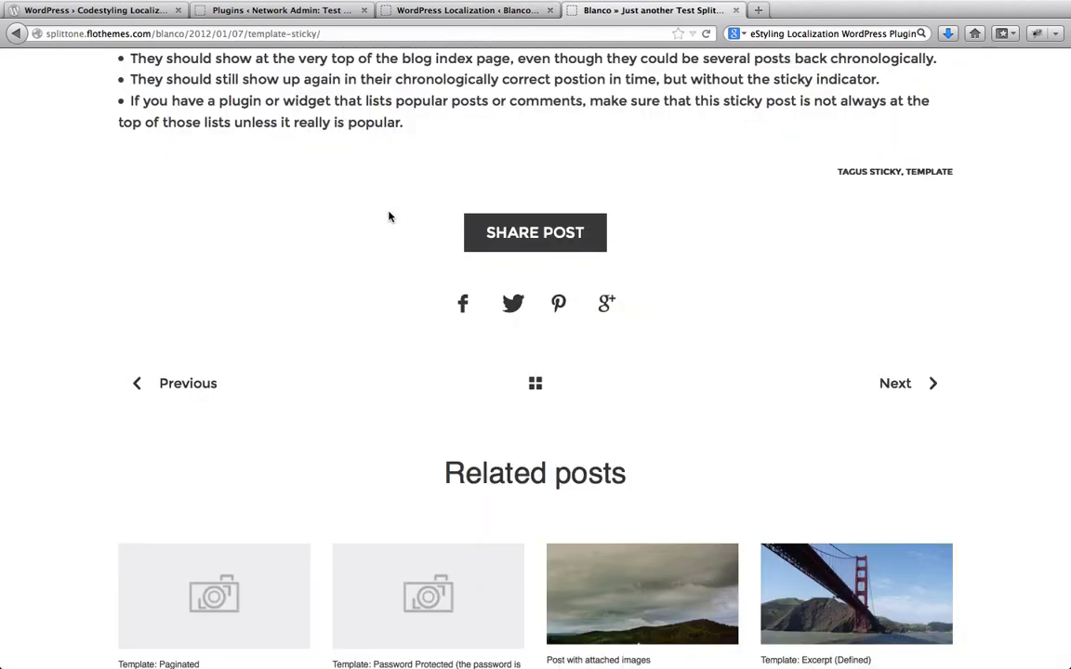
key("super+r")
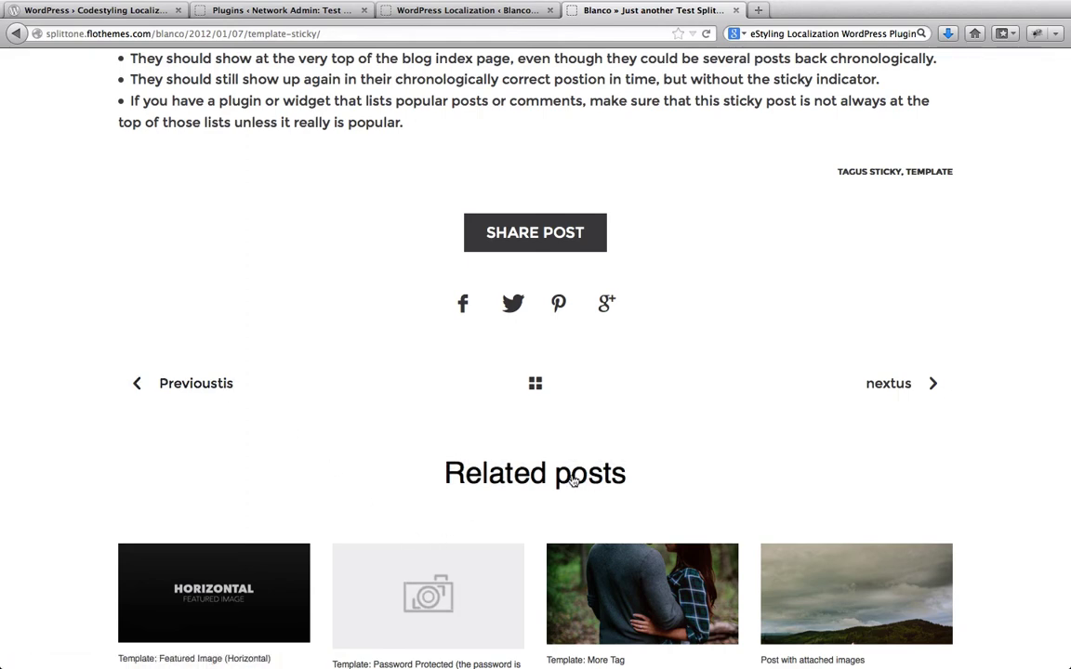
Filter the language file's original strings for "relate"
key("ctrl+shift+Tab")
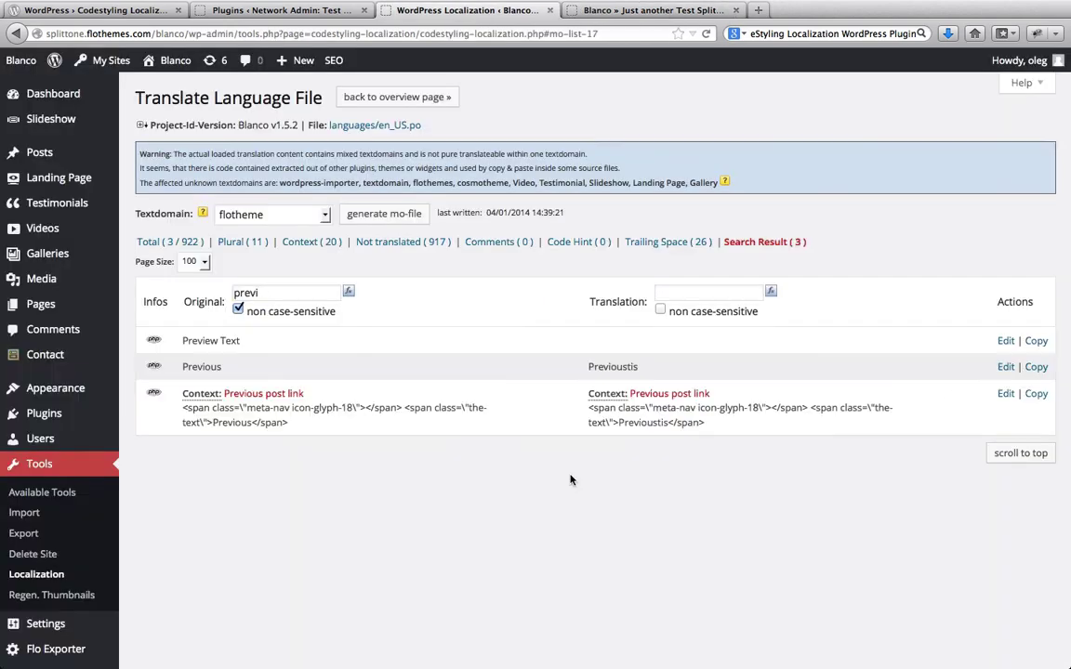
double_click(309, 292)
type("relate")
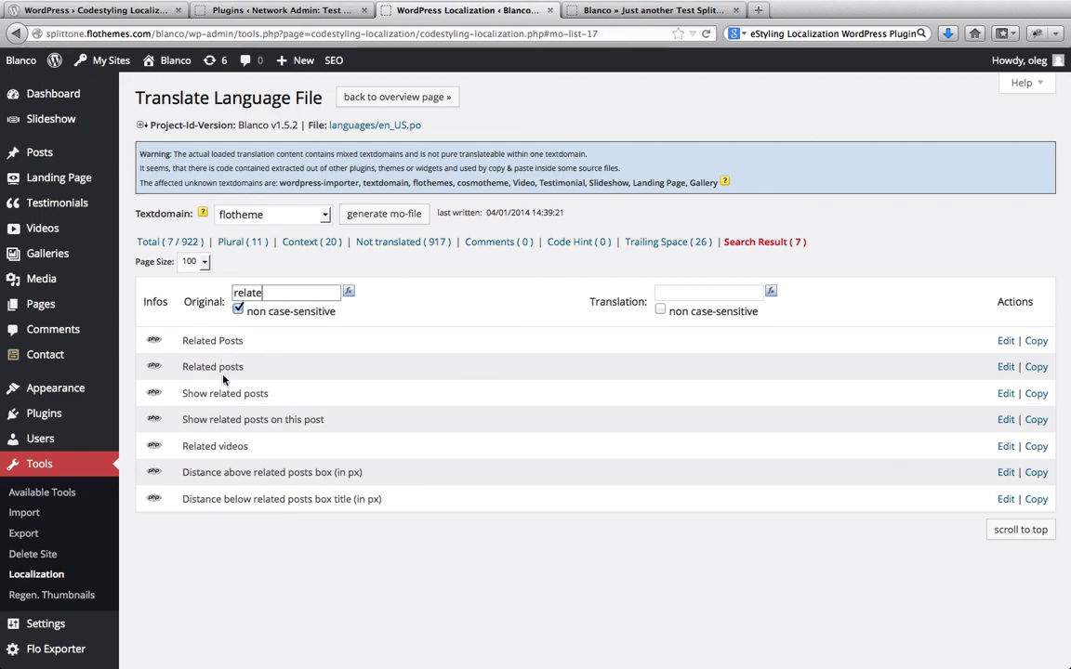
Compare the capitalization of the Related posts entries in the filtered strings with the heading on the Template: Sticky post
key("ctrl+Tab")
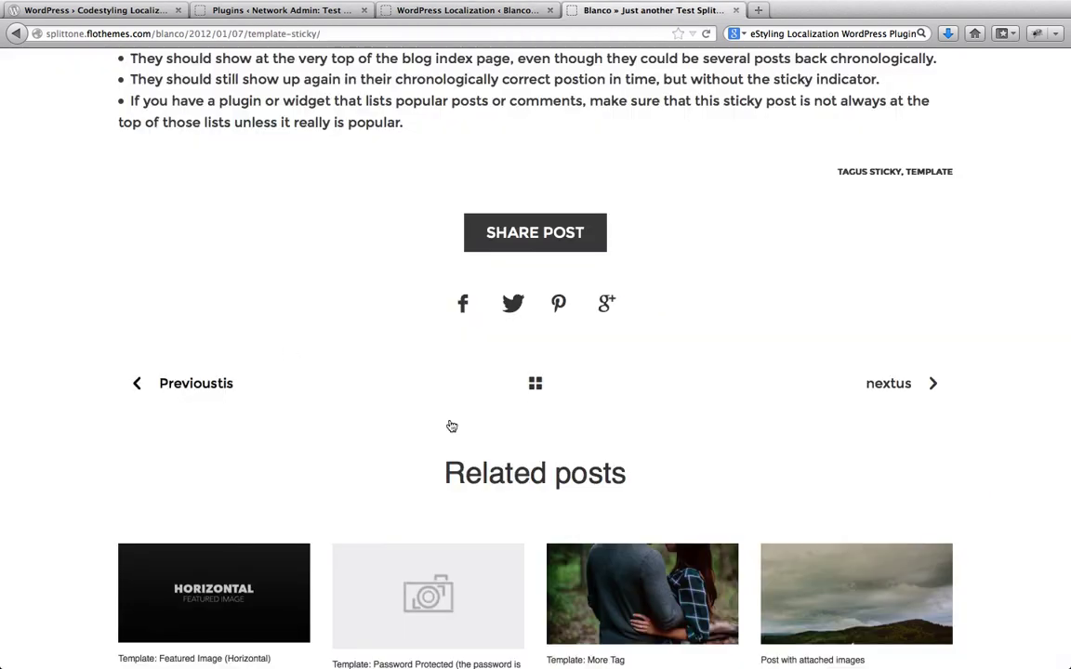
key("ctrl+shift+Tab")
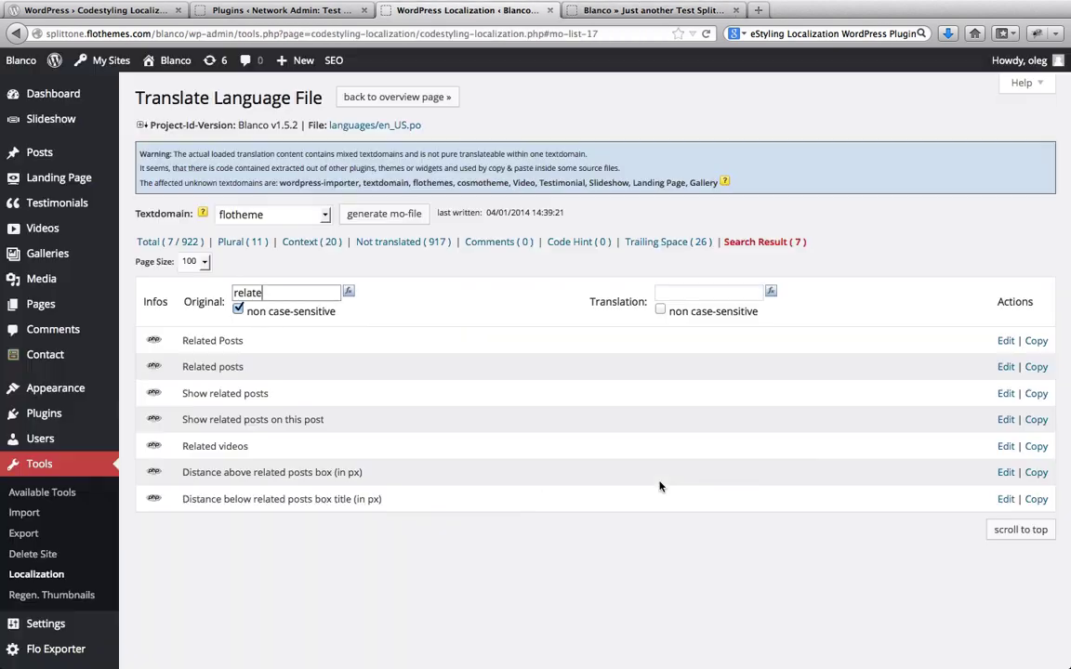
triple_click(262, 371)
key("ctrl+Tab")
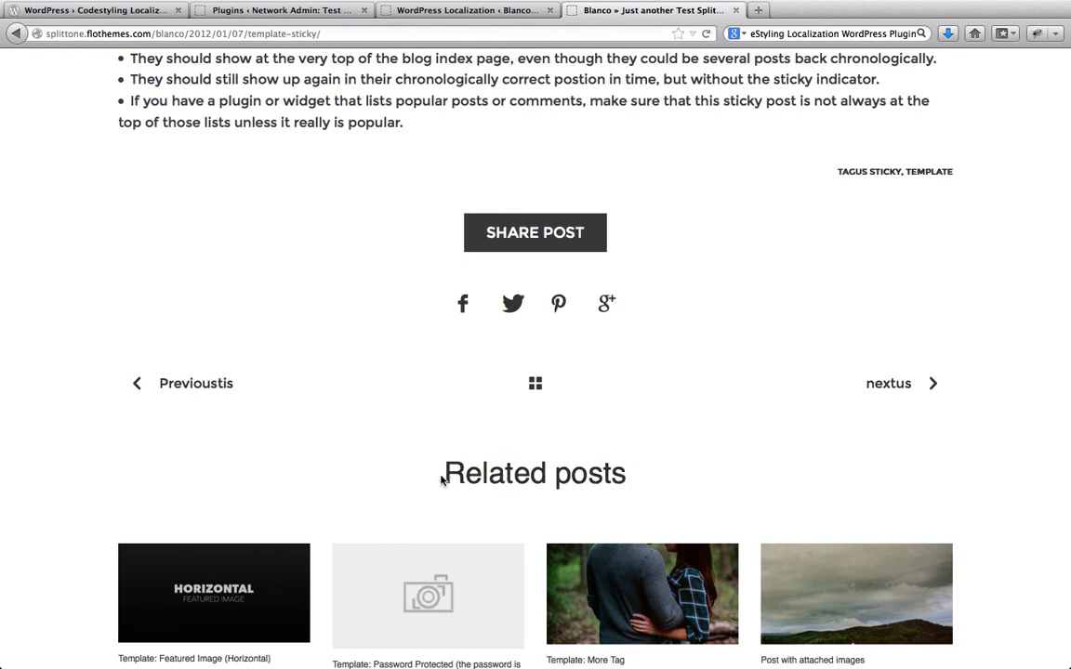
key("ctrl+shift+Tab")
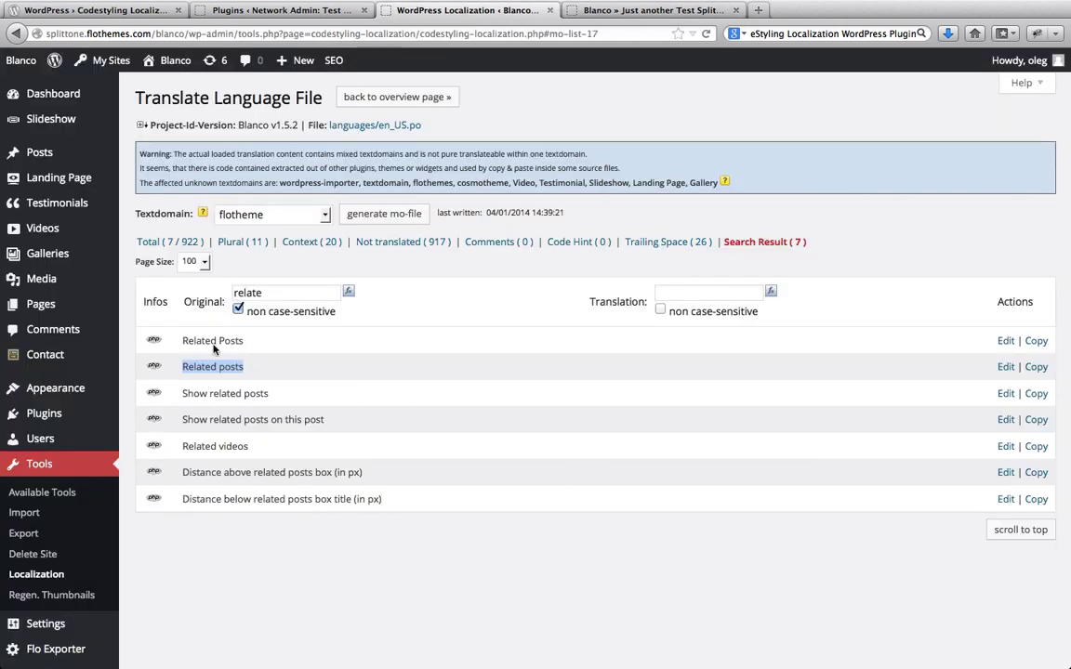